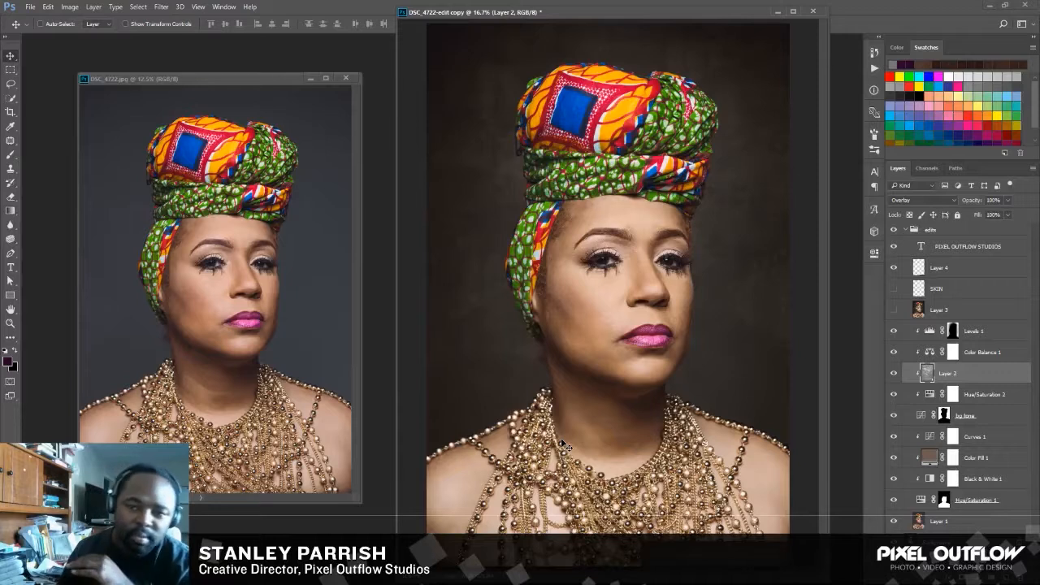
Return to the DSC_4722-edit copy document and hide its Layer 2 texture.
{"action": "left_click", "coordinate": [195, 82]}
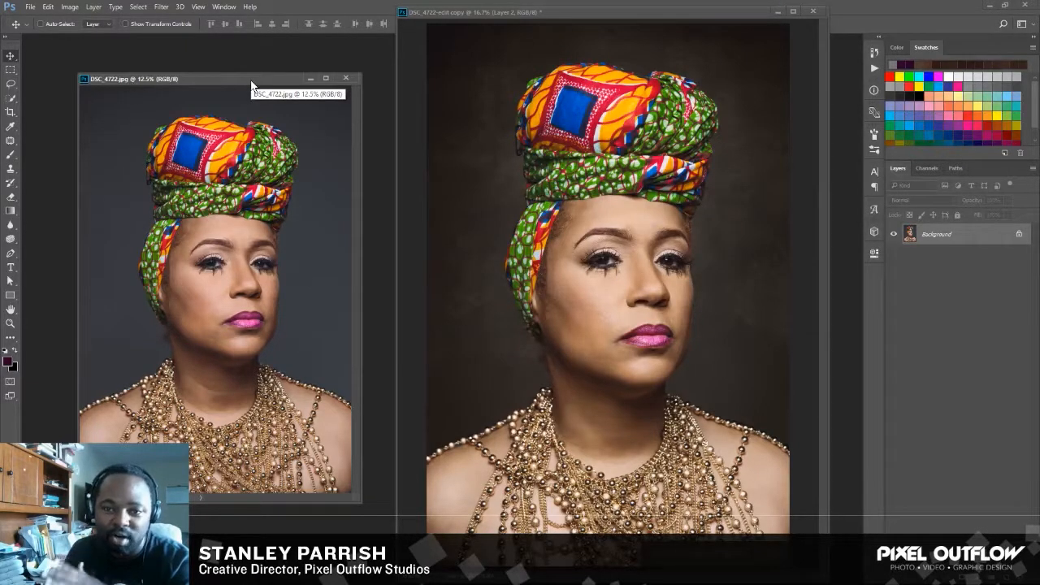
{"action": "left_click", "coordinate": [511, 14]}
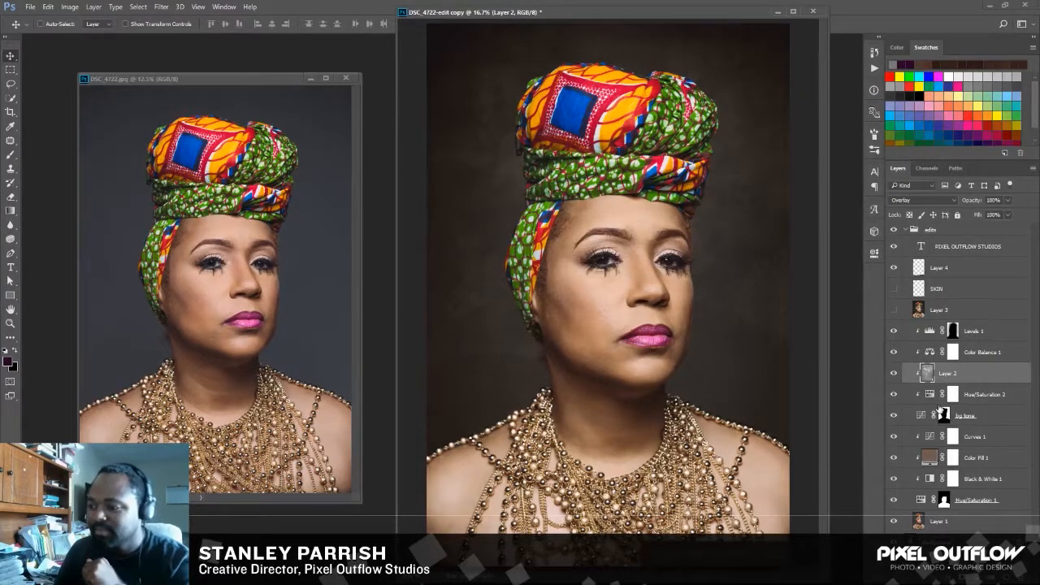
{"action": "left_click", "coordinate": [895, 376]}
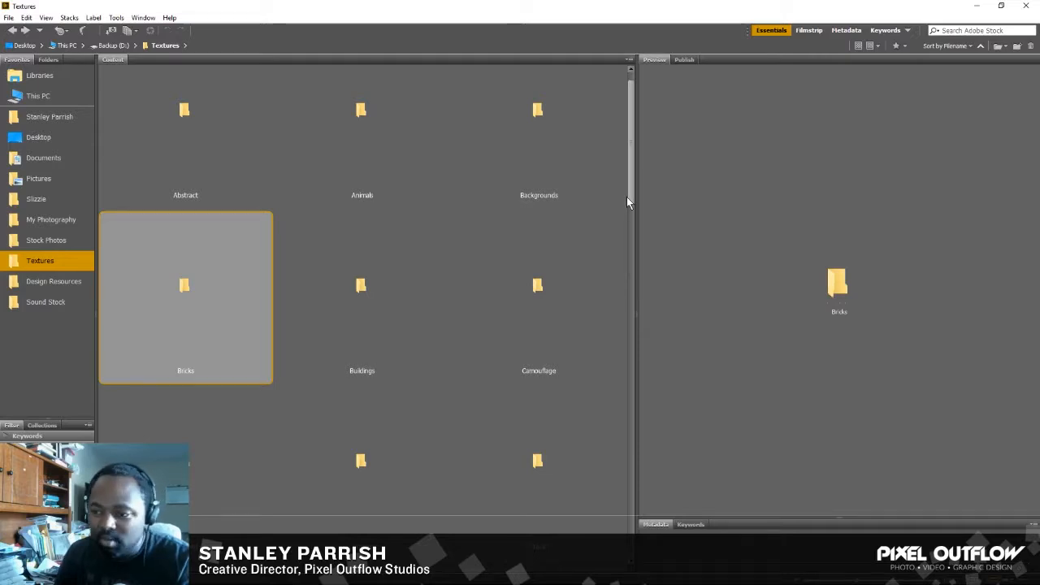
In Adobe Bridge, look through the Chipped folder inside Textures and return to the folder overview.
{"action": "left_click_drag", "start_coordinate": [633, 190], "coordinate": [638, 239]}
{"action": "double_click", "coordinate": [191, 305]}
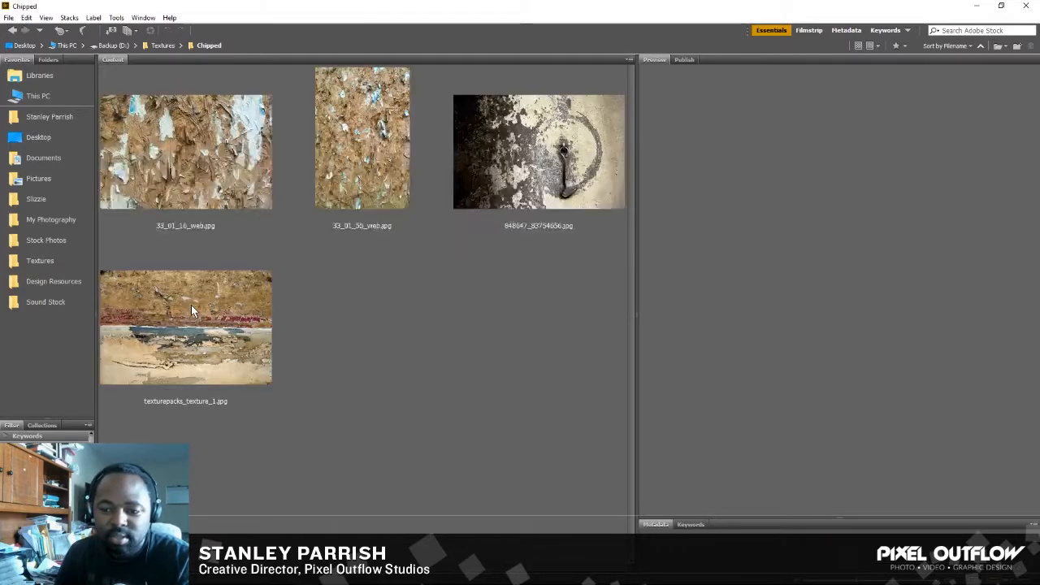
{"action": "left_click", "coordinate": [12, 31]}
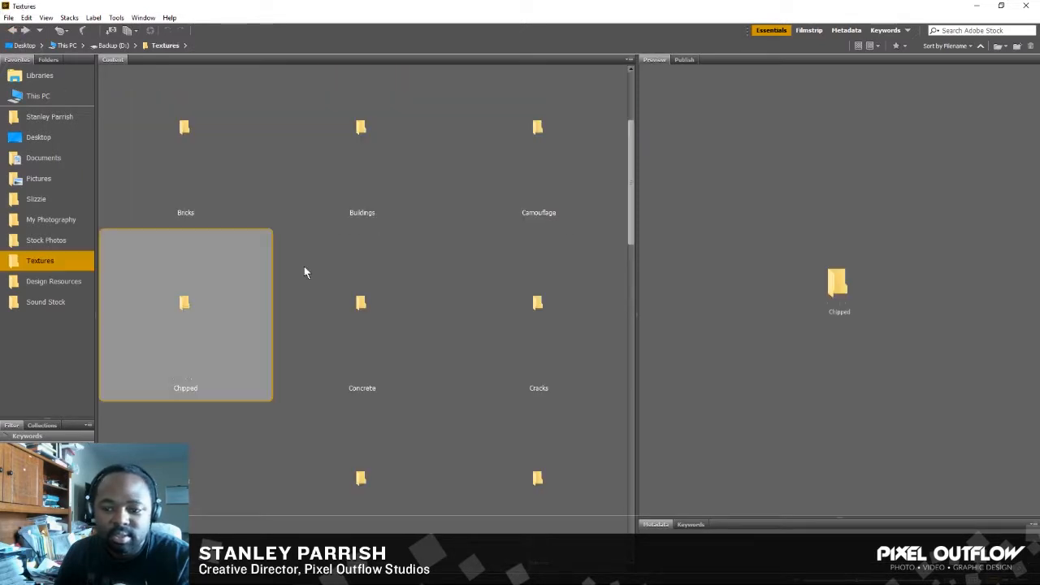
Find the rusted paint texture 872192_65504588.jpg in the Rust folder and open it in Photoshop.
{"action": "scroll", "coordinate": [596, 343], "scroll_direction": "down", "scroll_amount": 5}
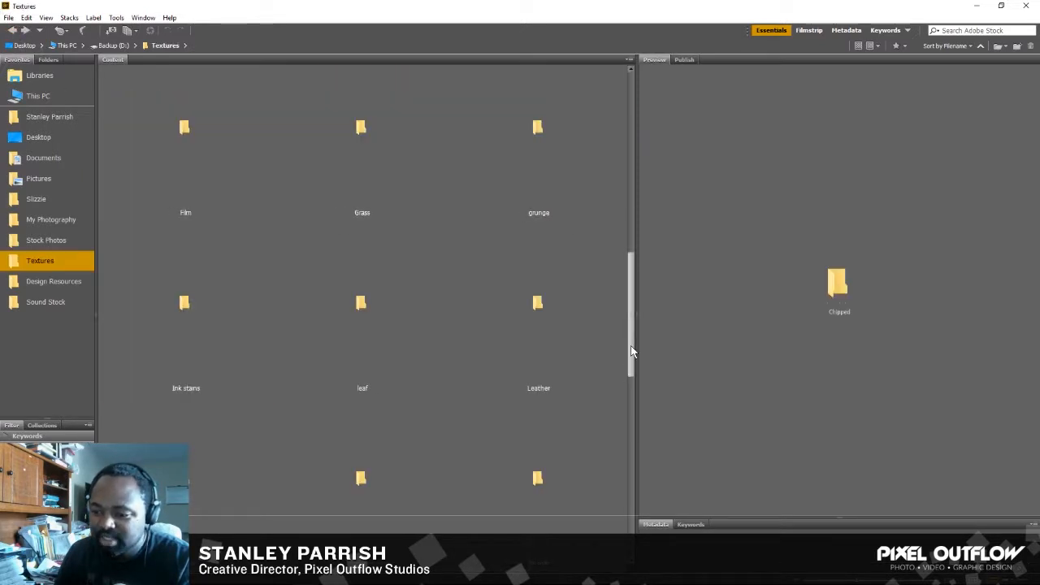
{"action": "left_click_drag", "start_coordinate": [631, 346], "coordinate": [627, 467]}
{"action": "double_click", "coordinate": [543, 369]}
{"action": "left_click", "coordinate": [375, 132]}
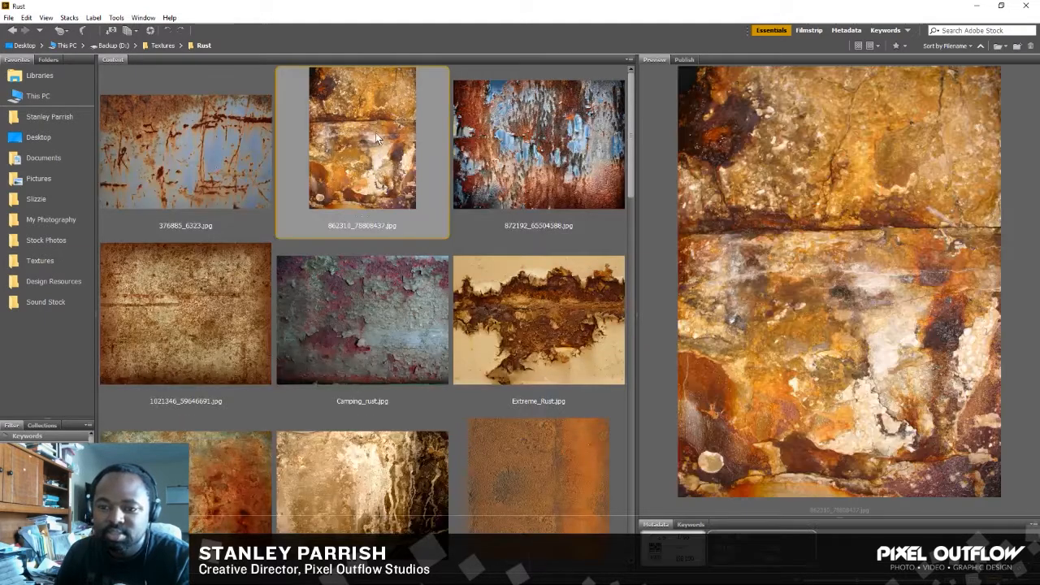
{"action": "left_click", "coordinate": [535, 157]}
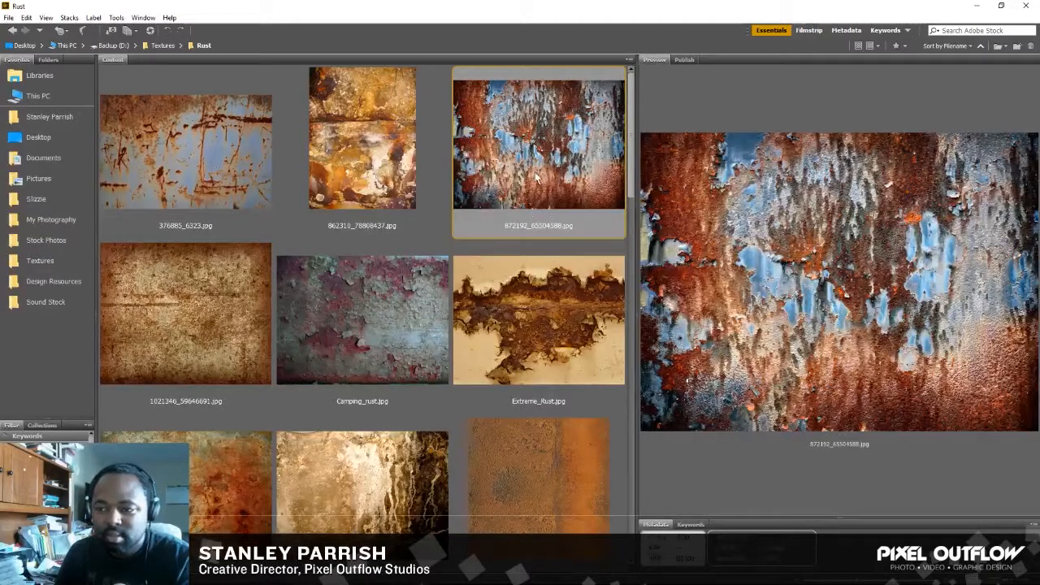
{"action": "double_click", "coordinate": [523, 173]}
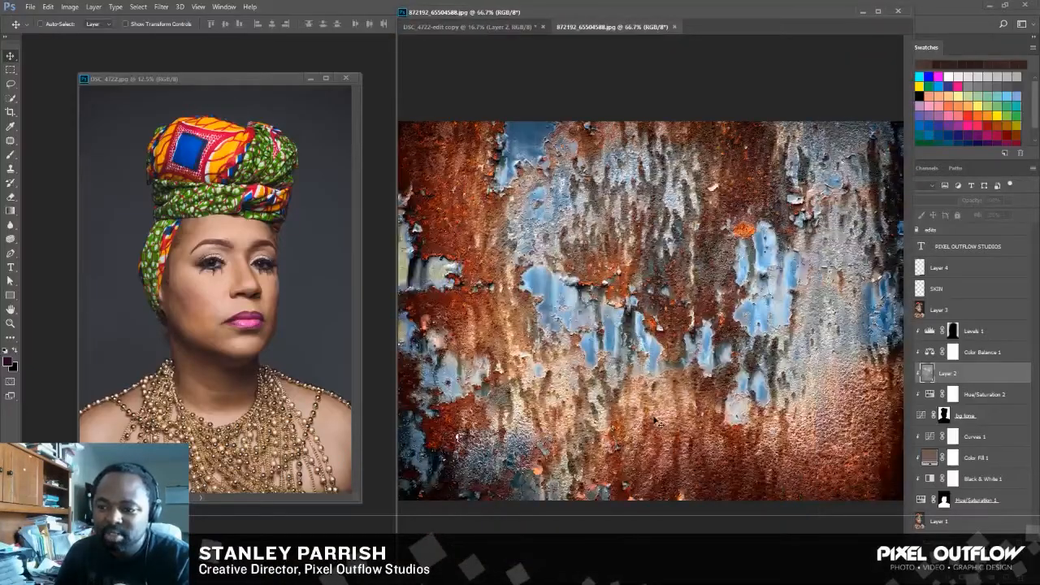
Copy the rust texture into the DSC_4722-edit copy document as a new layer directly above Layer 2.
{"action": "left_click", "coordinate": [504, 28]}
{"action": "left_click", "coordinate": [578, 27]}
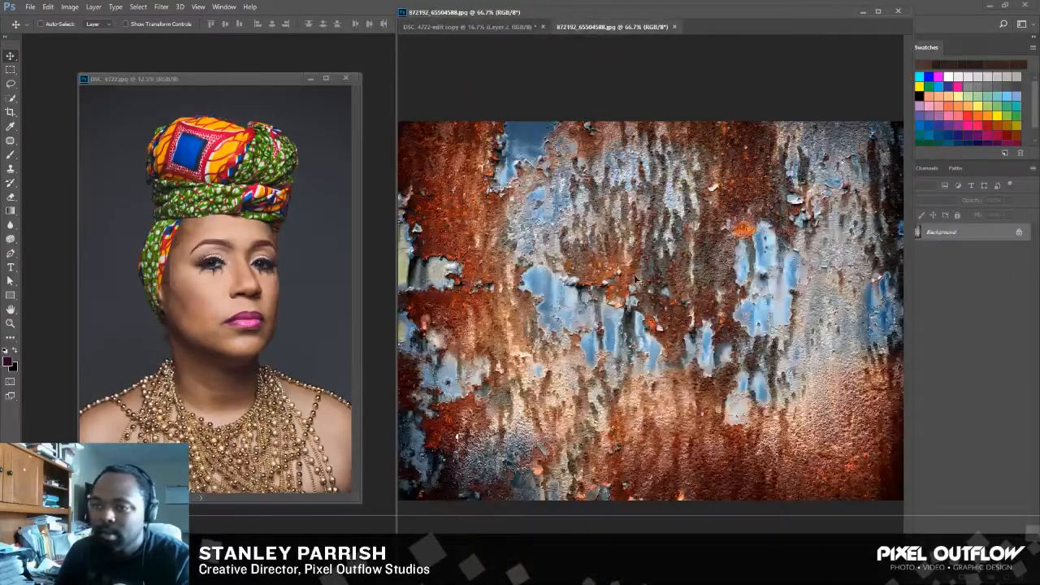
{"action": "left_click_drag", "start_coordinate": [611, 244], "coordinate": [531, 134]}
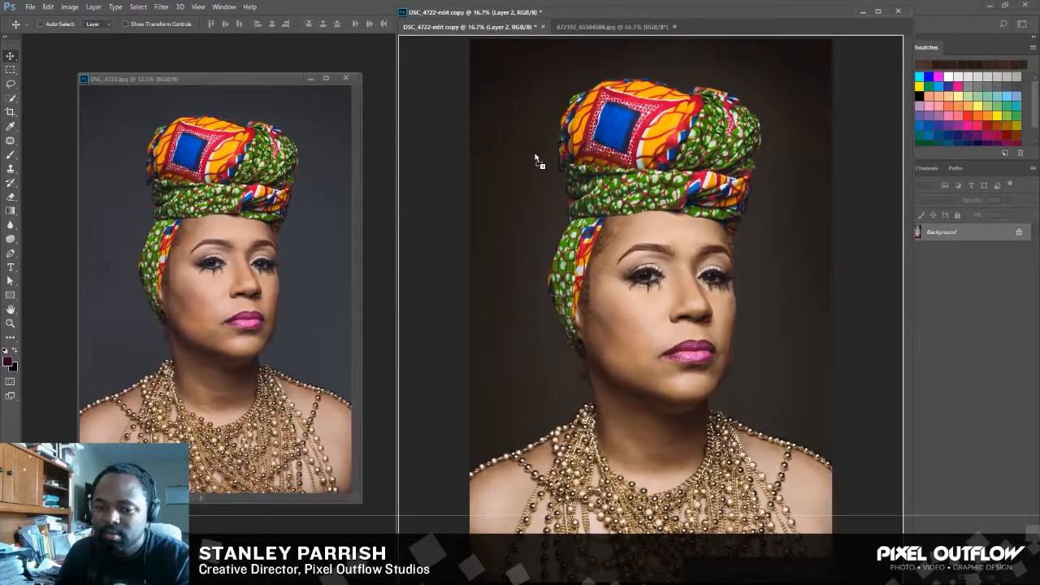
{"action": "left_click_drag", "start_coordinate": [545, 198], "coordinate": [521, 242]}
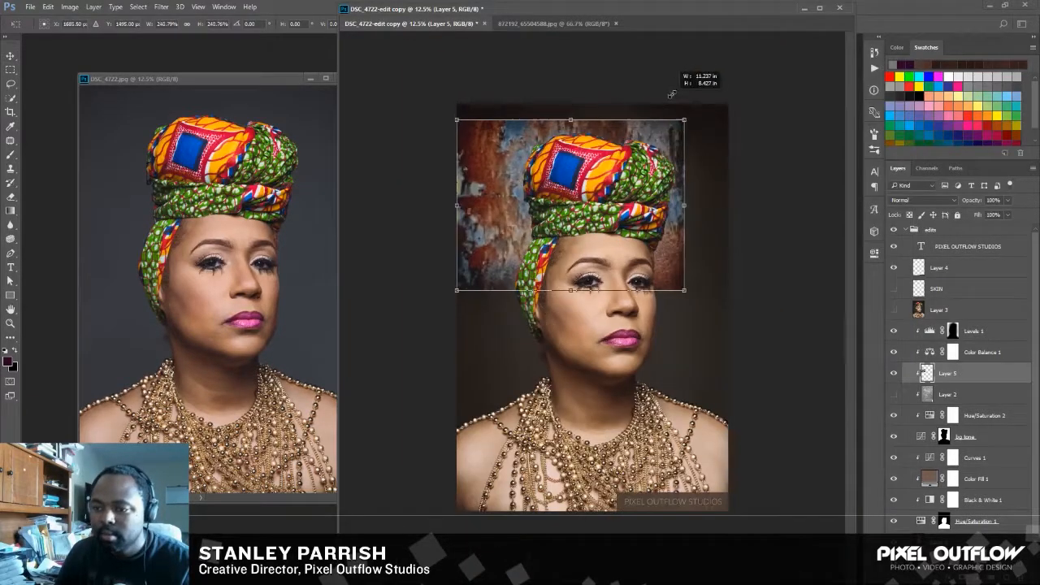
Scale the rust texture to about 468% and position it to cover the whole background behind the woman.
{"action": "left_click_drag", "start_coordinate": [703, 292], "coordinate": [780, 420]}
{"action": "left_click_drag", "start_coordinate": [701, 313], "coordinate": [686, 333]}
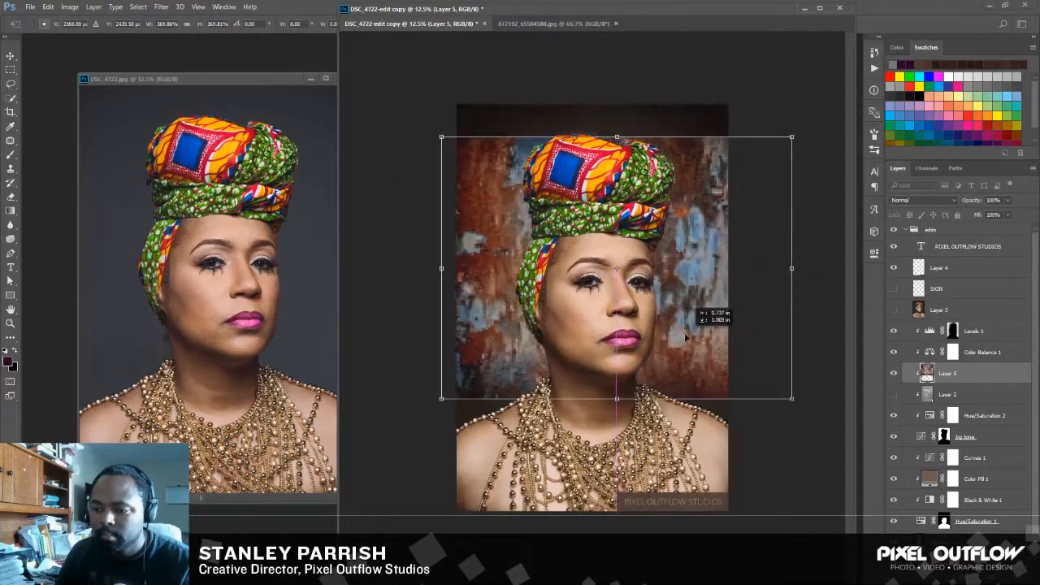
{"action": "left_click_drag", "start_coordinate": [442, 137], "coordinate": [390, 99]}
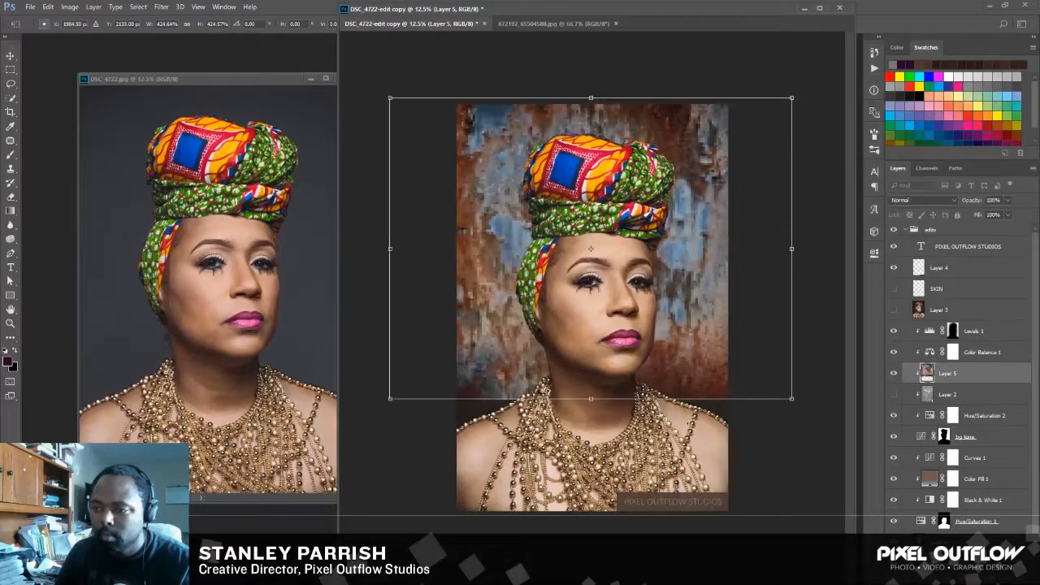
{"action": "left_click_drag", "start_coordinate": [789, 402], "coordinate": [833, 429]}
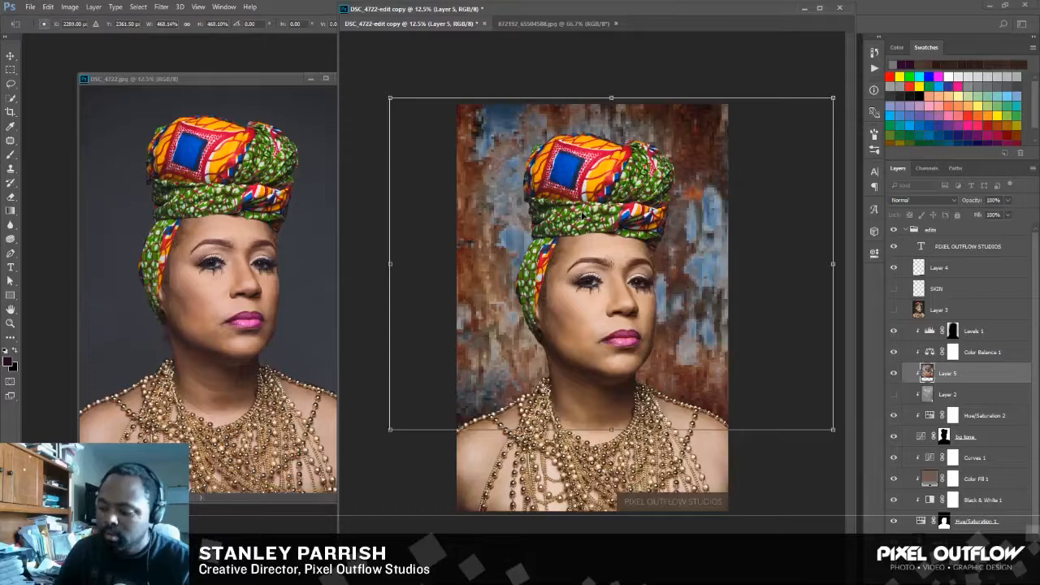
{"action": "key", "text": "Return"}
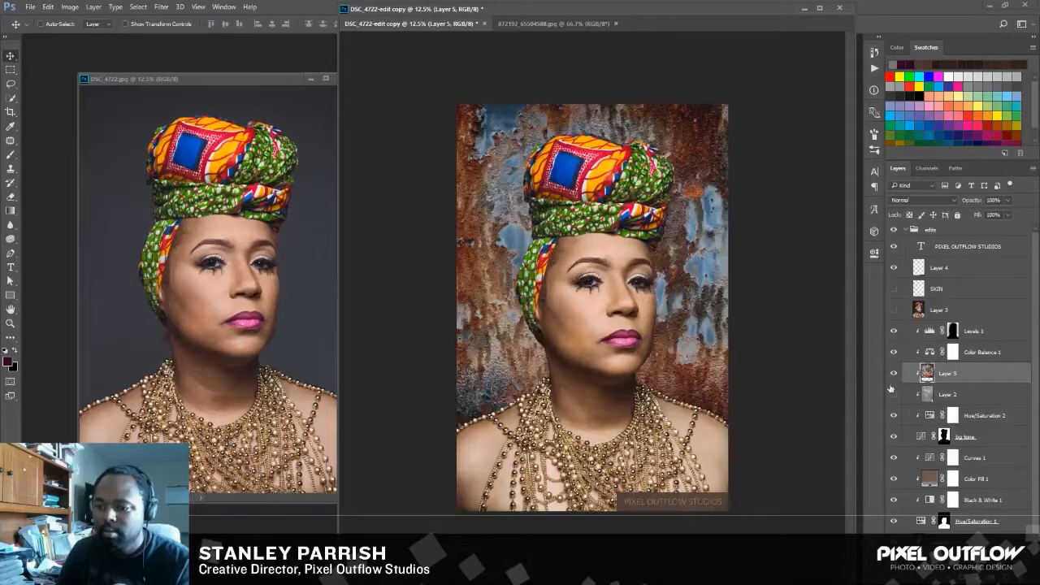
Try the Multiply, Color Burn and Screen blend modes on the rust texture layer.
{"action": "left_click", "coordinate": [893, 393]}
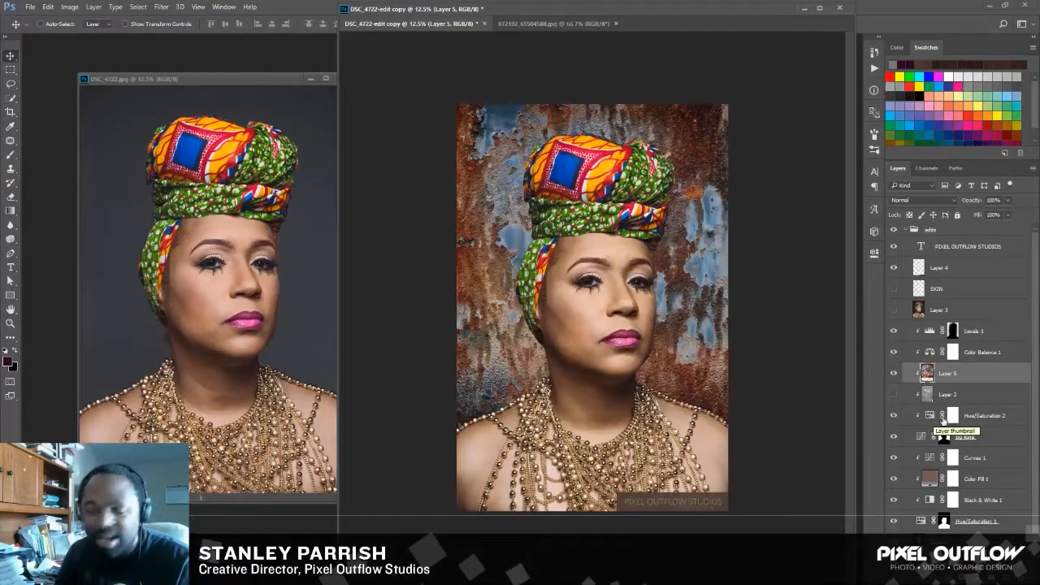
{"action": "left_click", "coordinate": [955, 207]}
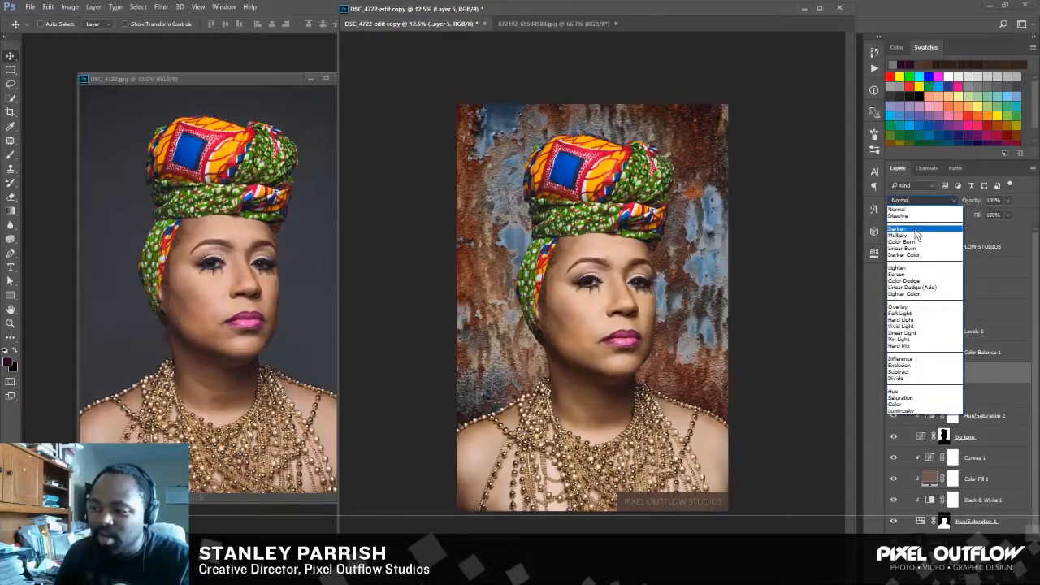
{"action": "left_click", "coordinate": [956, 226]}
{"action": "left_click", "coordinate": [955, 200]}
{"action": "left_click", "coordinate": [906, 236]}
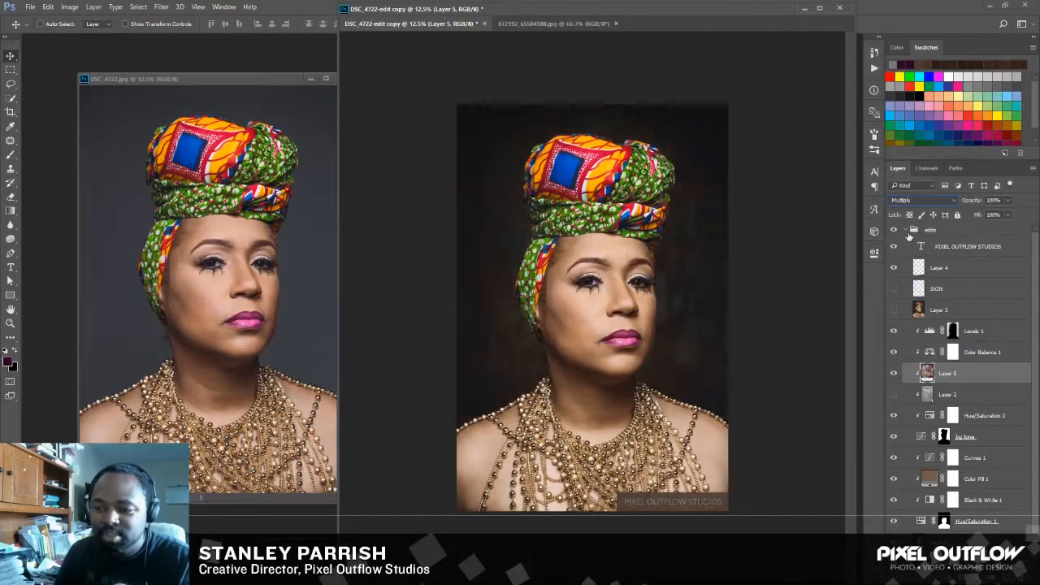
{"action": "left_click", "coordinate": [955, 201]}
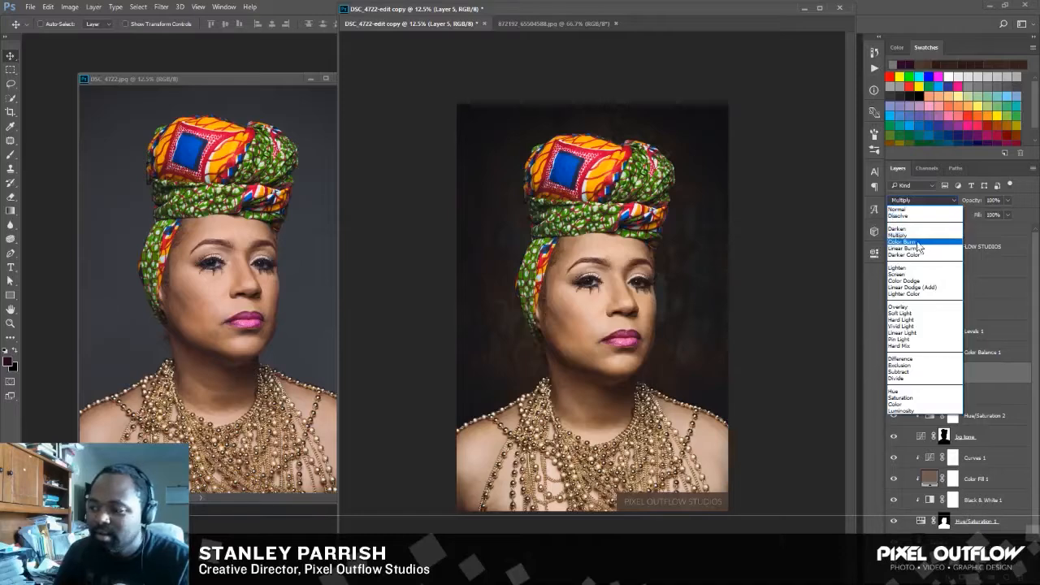
{"action": "left_click", "coordinate": [919, 246]}
{"action": "left_click", "coordinate": [949, 202]}
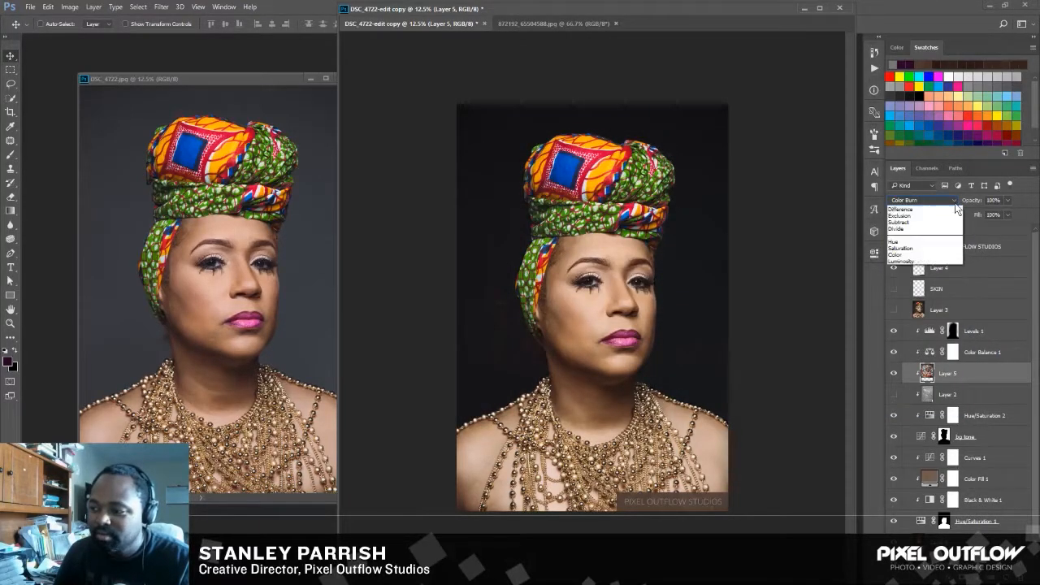
{"action": "left_click", "coordinate": [917, 274]}
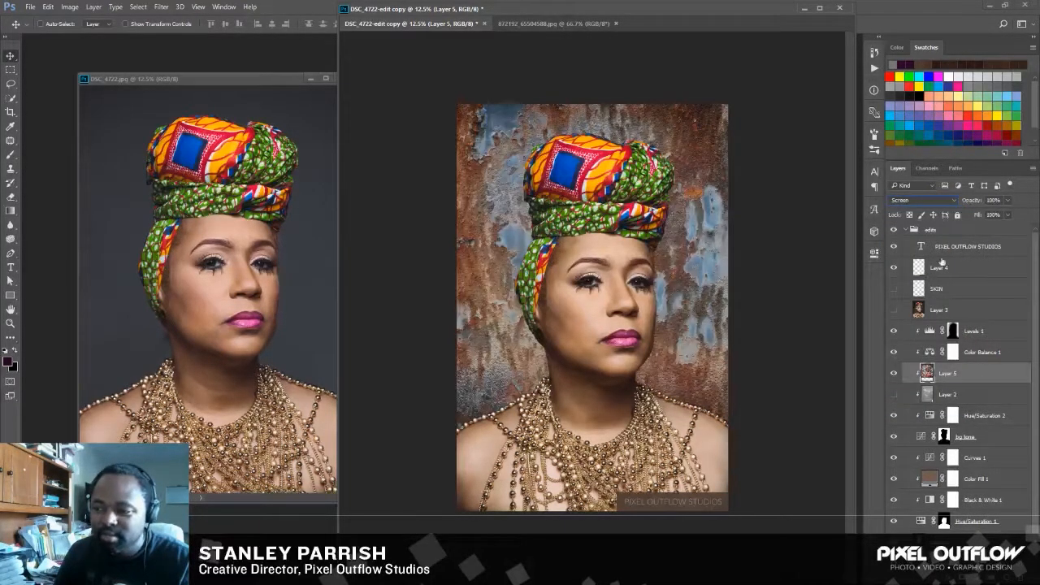
Try Color Dodge, Overlay, Soft Light and Linear Light on the rust texture layer, and return it to Normal.
{"action": "left_click", "coordinate": [954, 201]}
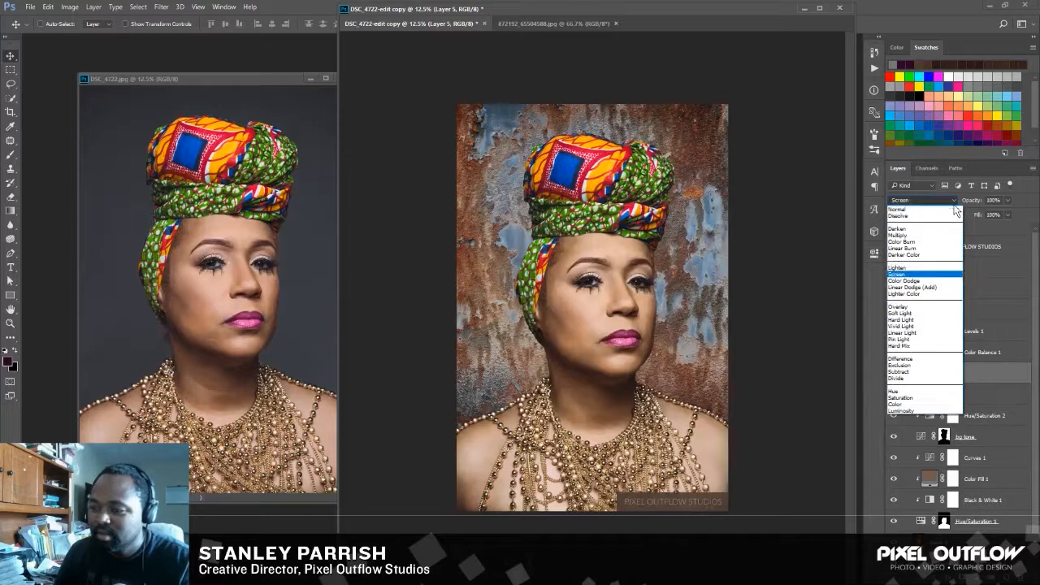
{"action": "left_click", "coordinate": [931, 288]}
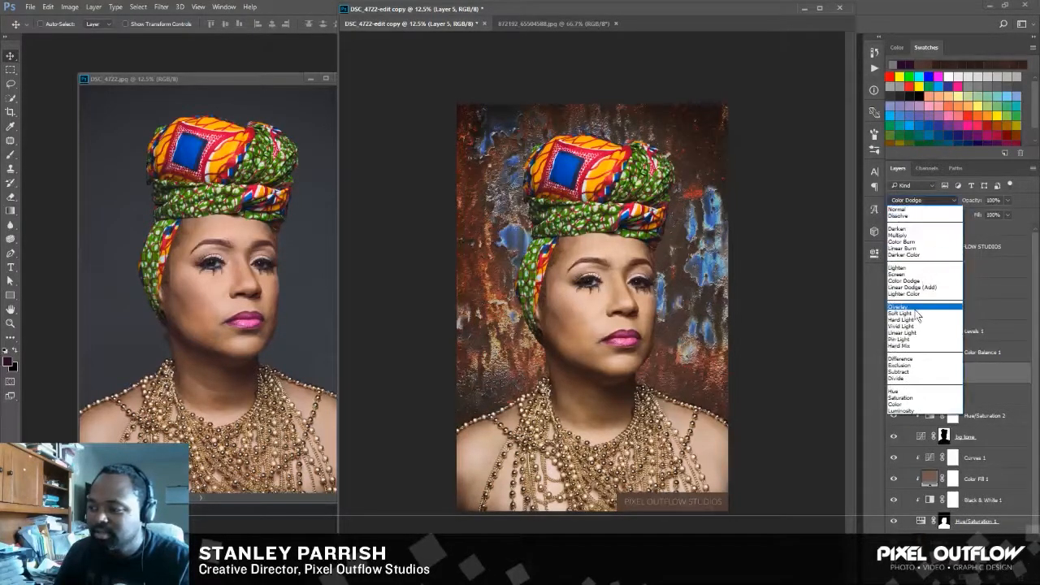
{"action": "left_click", "coordinate": [917, 308]}
{"action": "left_click", "coordinate": [949, 200]}
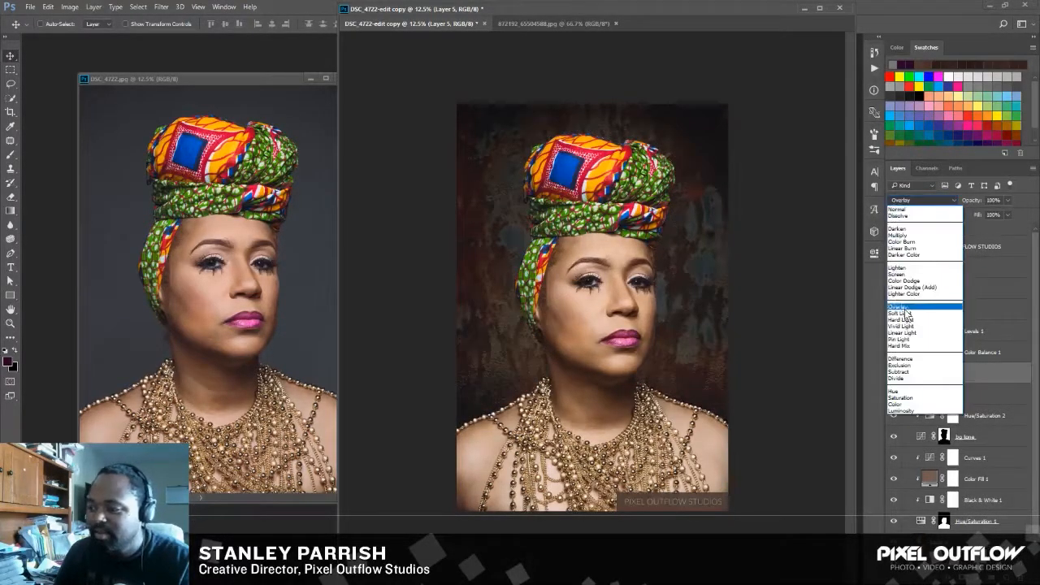
{"action": "left_click", "coordinate": [905, 317]}
{"action": "left_click", "coordinate": [926, 199]}
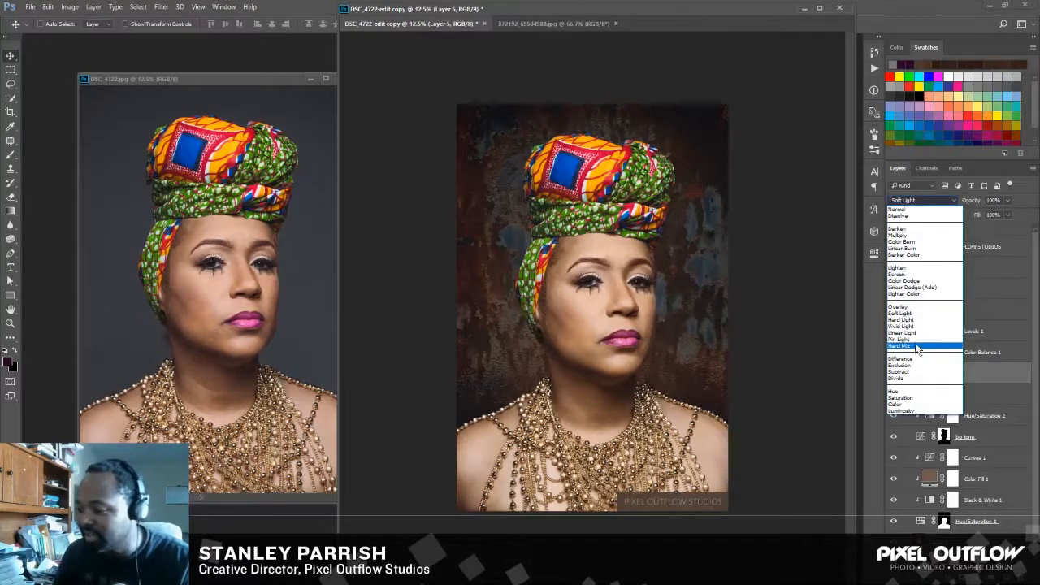
{"action": "left_click", "coordinate": [916, 332]}
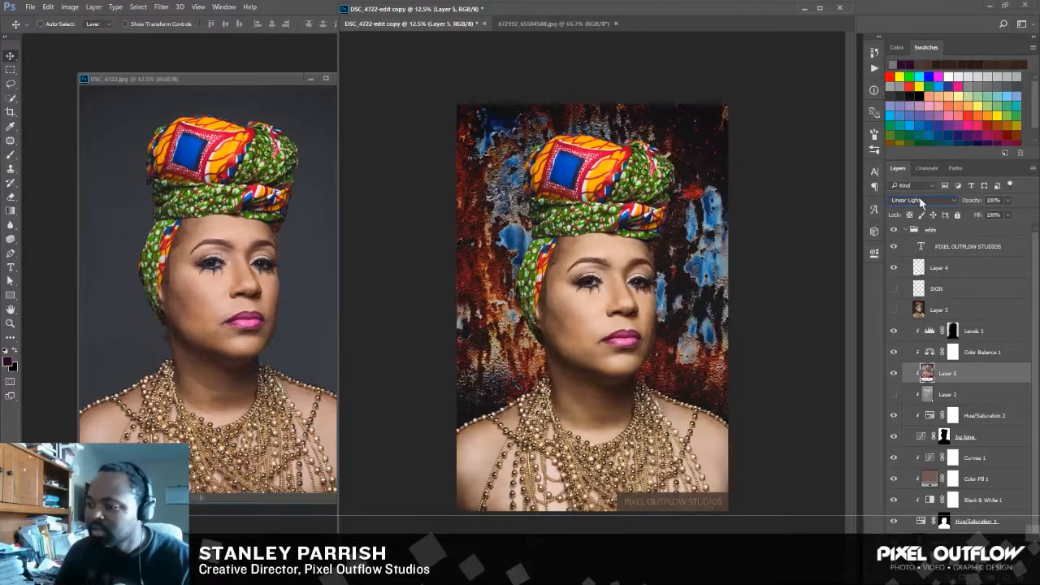
{"action": "left_click", "coordinate": [920, 201]}
{"action": "left_click", "coordinate": [904, 208]}
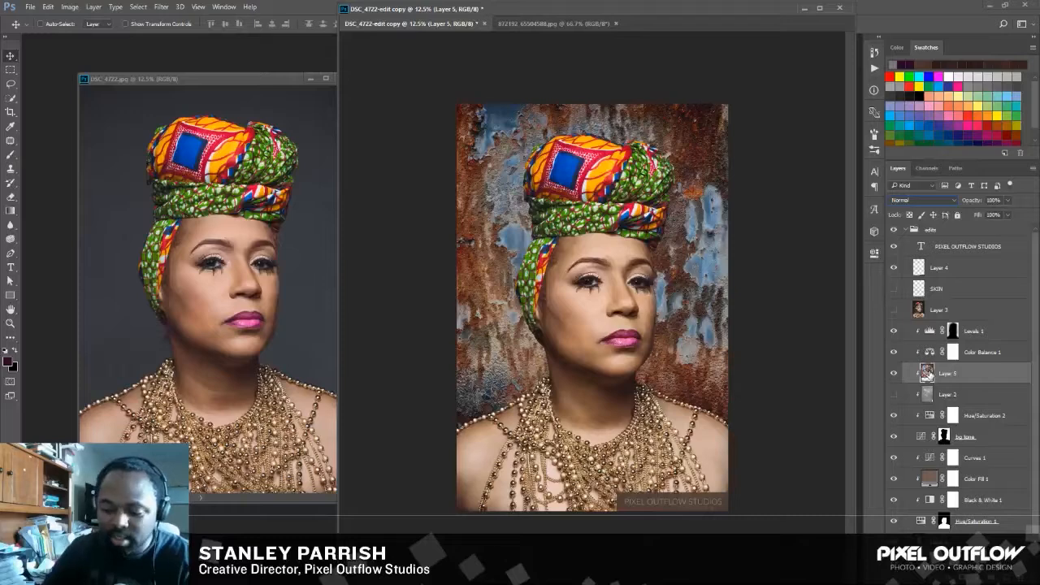
Desaturate the rust texture layer with a Hue/Saturation adjustment, setting Saturation to -100.
{"action": "key", "text": "ctrl+u"}
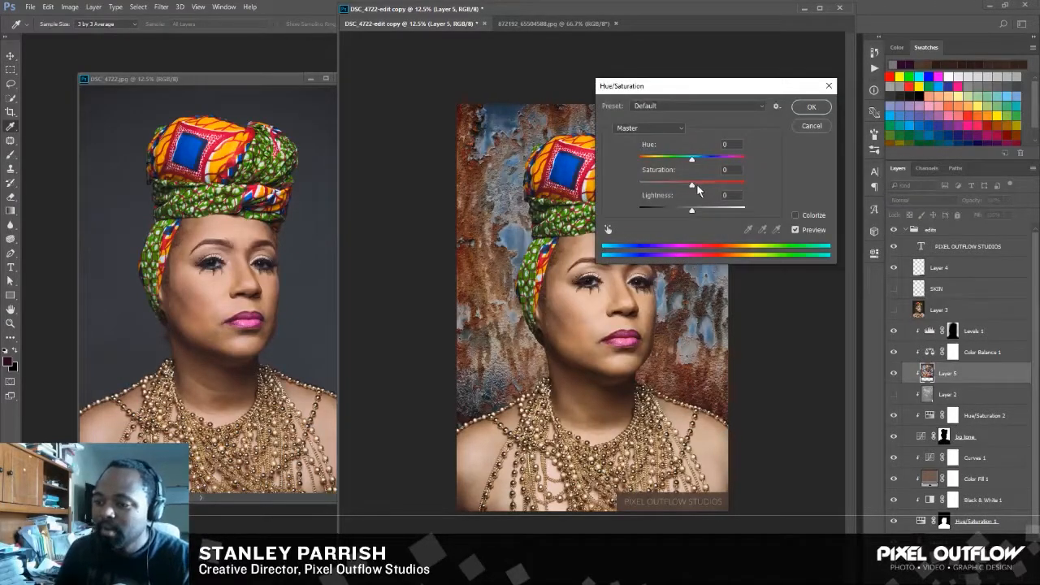
{"action": "left_click_drag", "start_coordinate": [691, 188], "coordinate": [621, 184]}
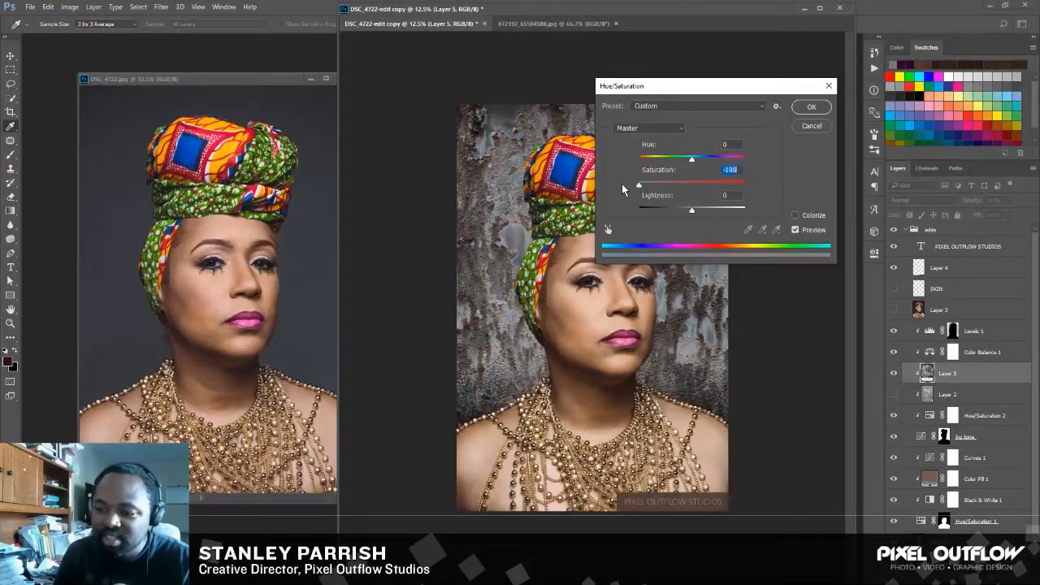
{"action": "left_click", "coordinate": [807, 107]}
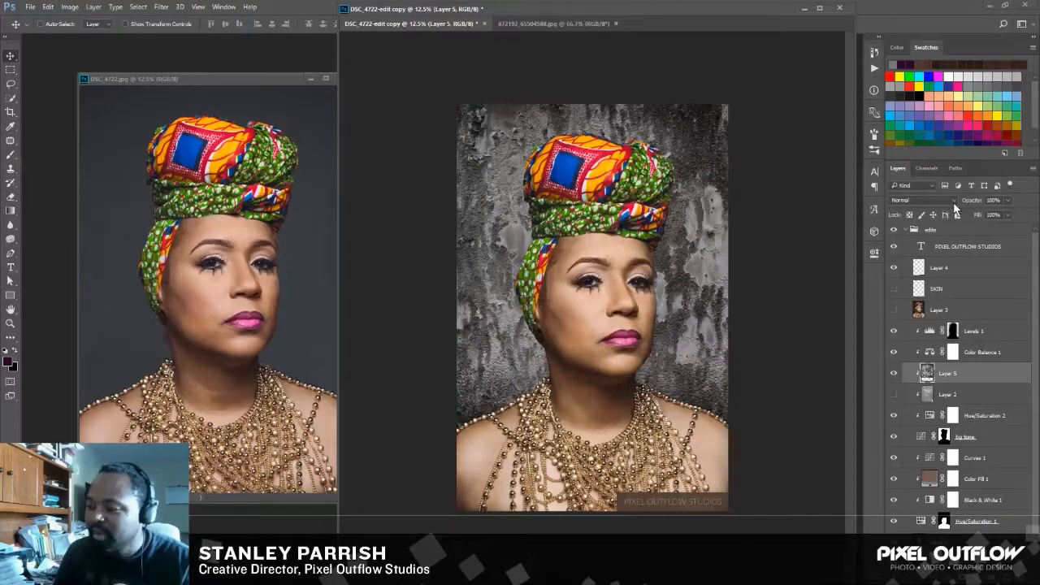
Try the Overlay and Soft Light blend modes on the desaturated rust texture layer, and return it to Normal.
{"action": "left_click", "coordinate": [953, 200]}
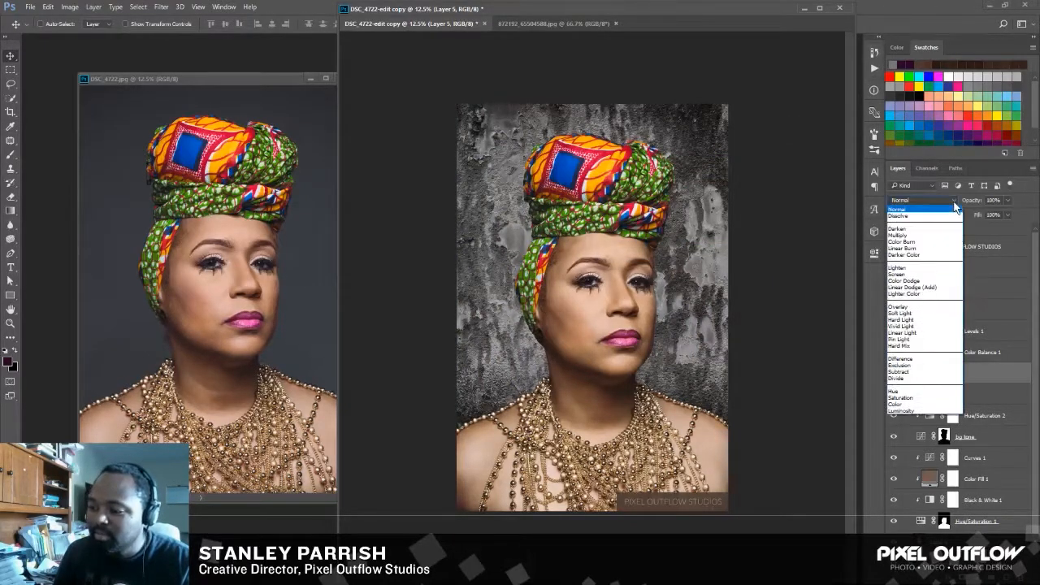
{"action": "left_click", "coordinate": [902, 306]}
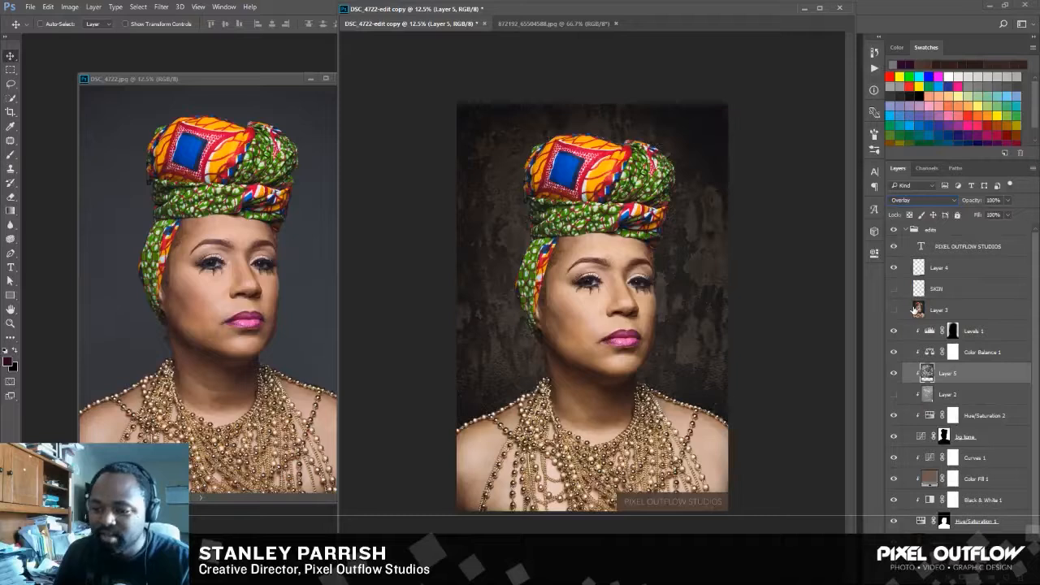
{"action": "left_click", "coordinate": [954, 203]}
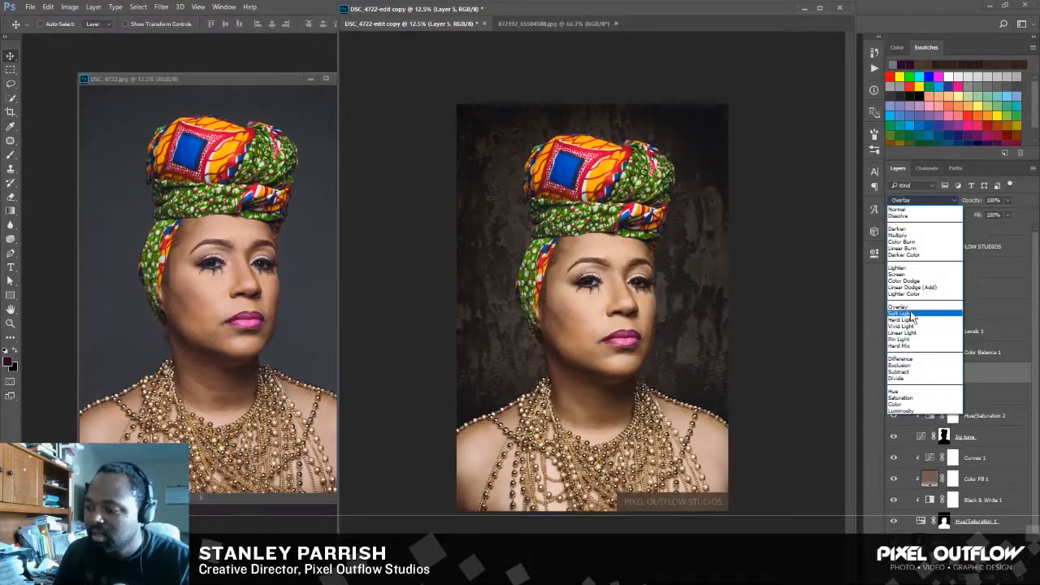
{"action": "left_click", "coordinate": [911, 314]}
{"action": "left_click", "coordinate": [938, 202]}
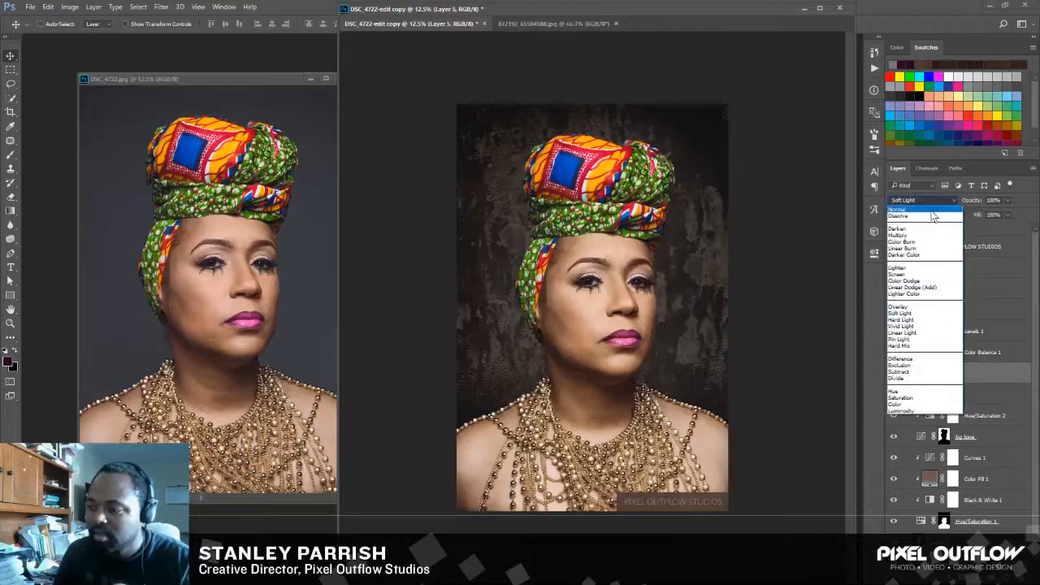
{"action": "left_click", "coordinate": [938, 199]}
Try the Screen and Linear Dodge (Add) blend modes on the desaturated rust texture layer.
{"action": "left_click", "coordinate": [940, 200]}
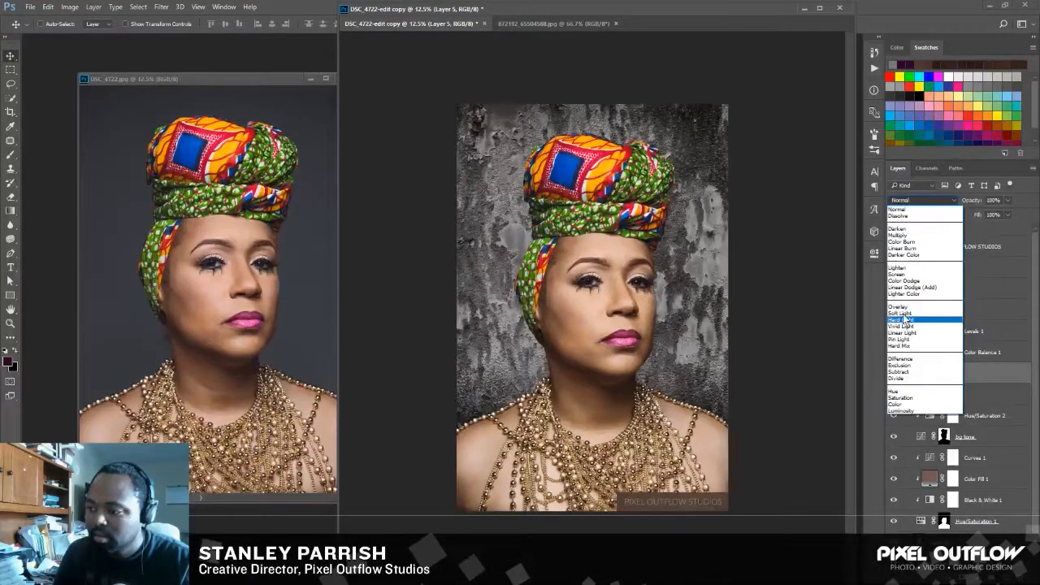
{"action": "left_click", "coordinate": [897, 274]}
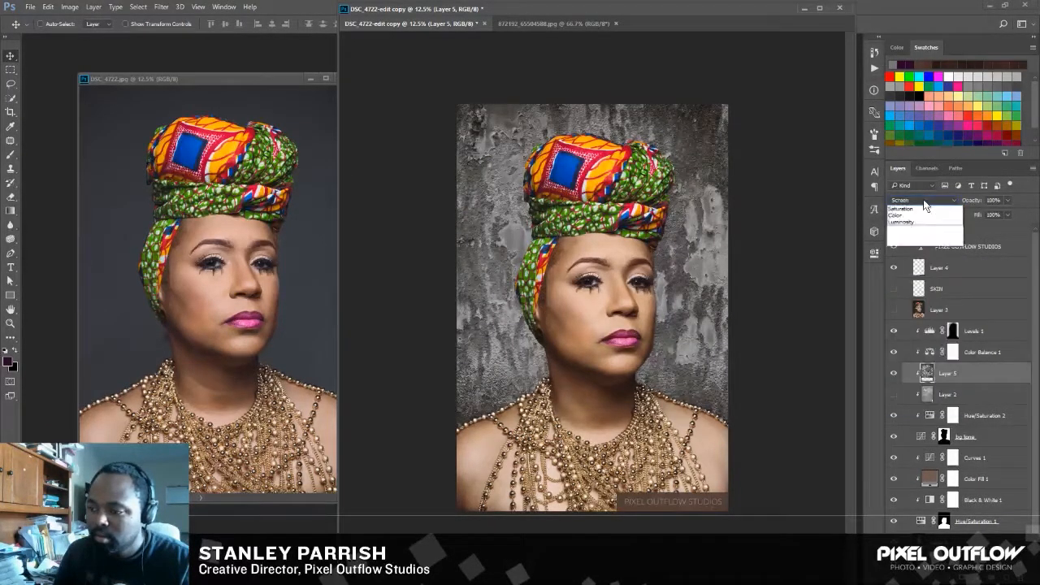
{"action": "left_click", "coordinate": [926, 199]}
{"action": "left_click", "coordinate": [916, 289]}
Blend the rust texture layer with Overlay and lower its opacity to 48%.
{"action": "left_click", "coordinate": [944, 201]}
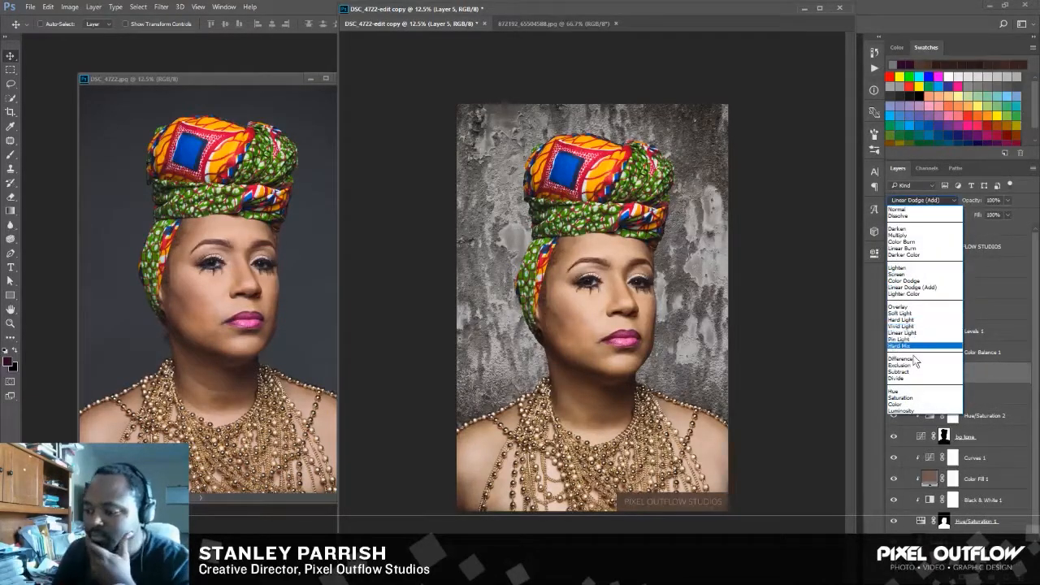
{"action": "left_click", "coordinate": [910, 307]}
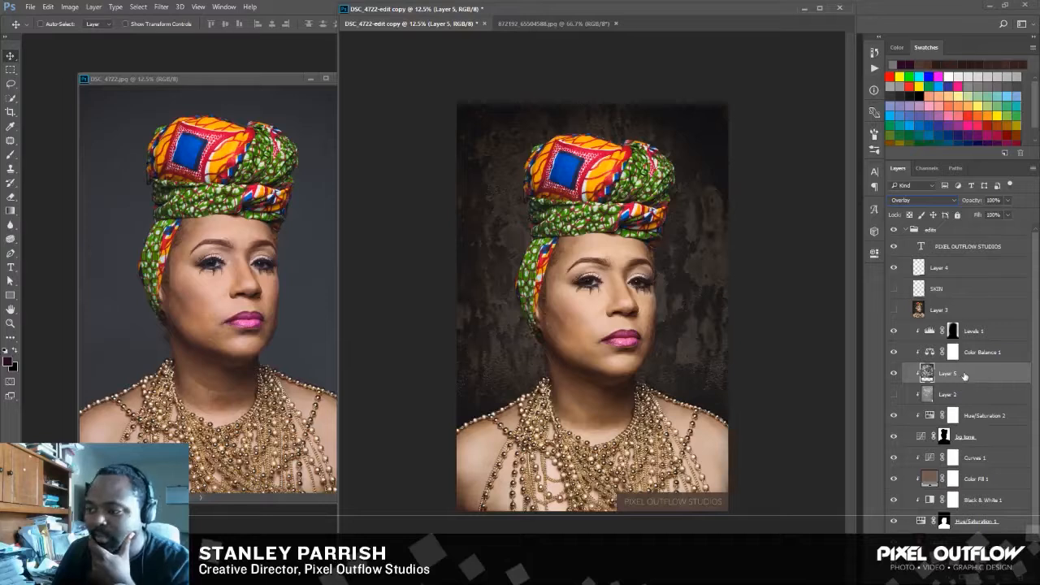
{"action": "left_click", "coordinate": [1007, 215]}
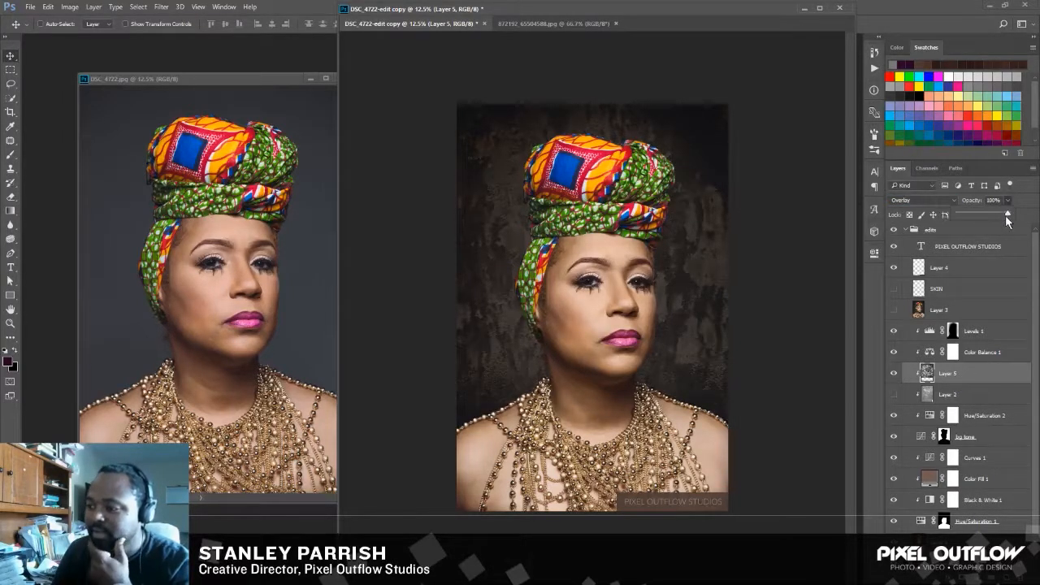
{"action": "left_click_drag", "start_coordinate": [994, 212], "coordinate": [981, 217]}
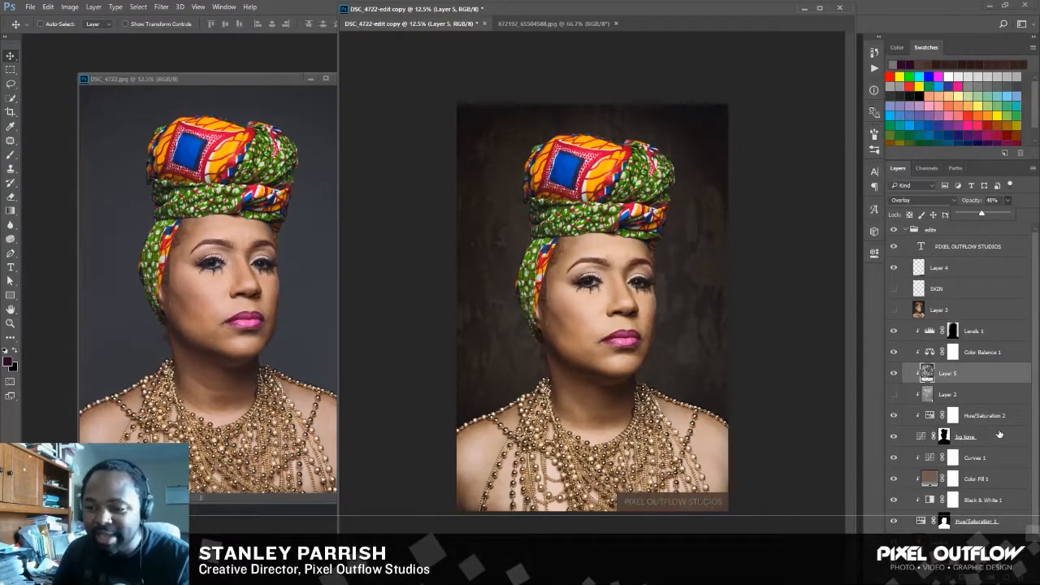
{"action": "left_click", "coordinate": [936, 375]}
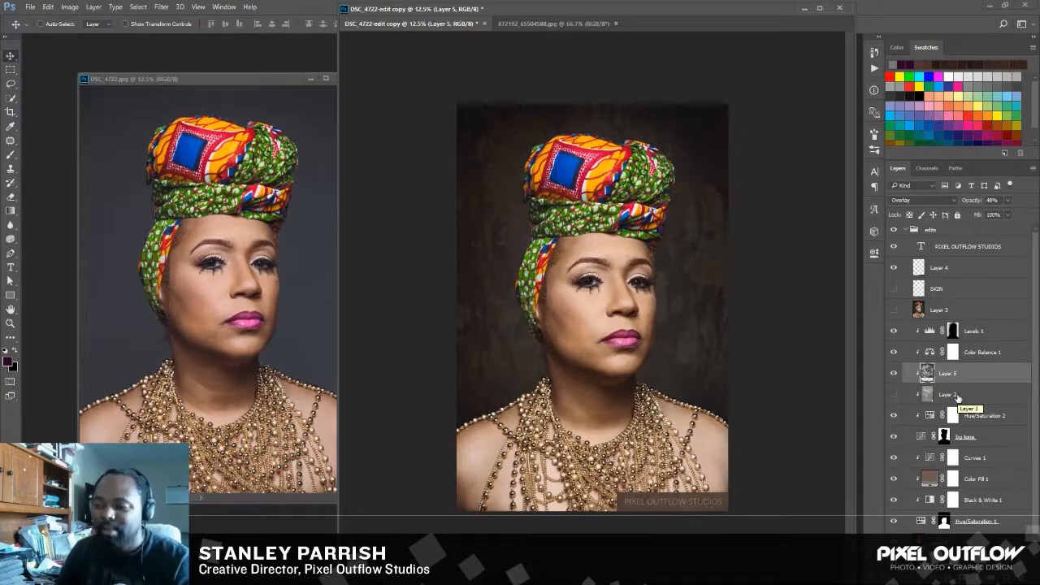
Close the rust texture's source document and switch to Adobe Bridge to find another texture.
{"action": "left_click", "coordinate": [583, 23]}
{"action": "left_click", "coordinate": [615, 24]}
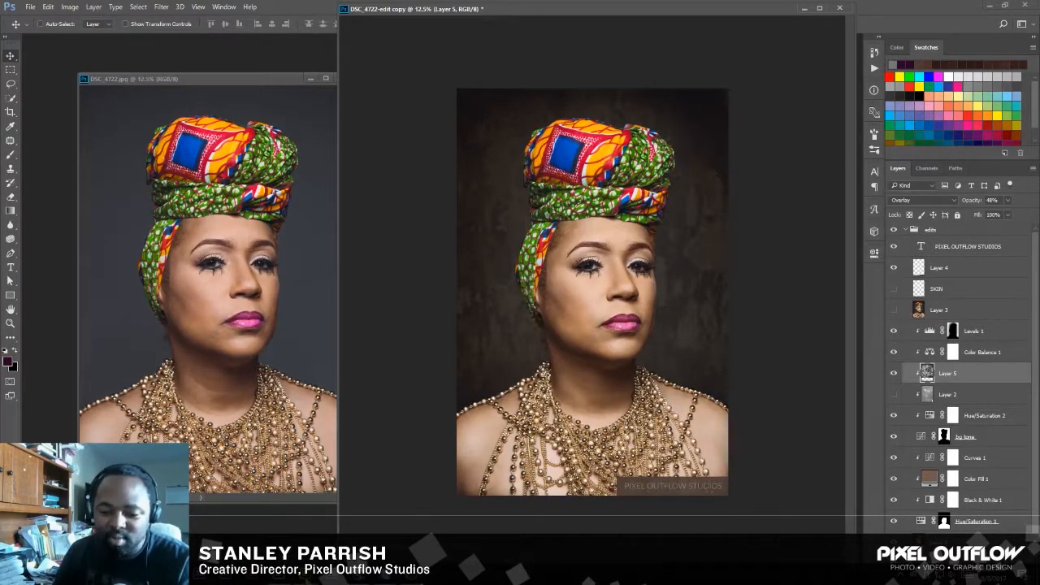
{"action": "mouse_move", "coordinate": [313, 575]}
{"action": "left_click", "coordinate": [364, 527]}
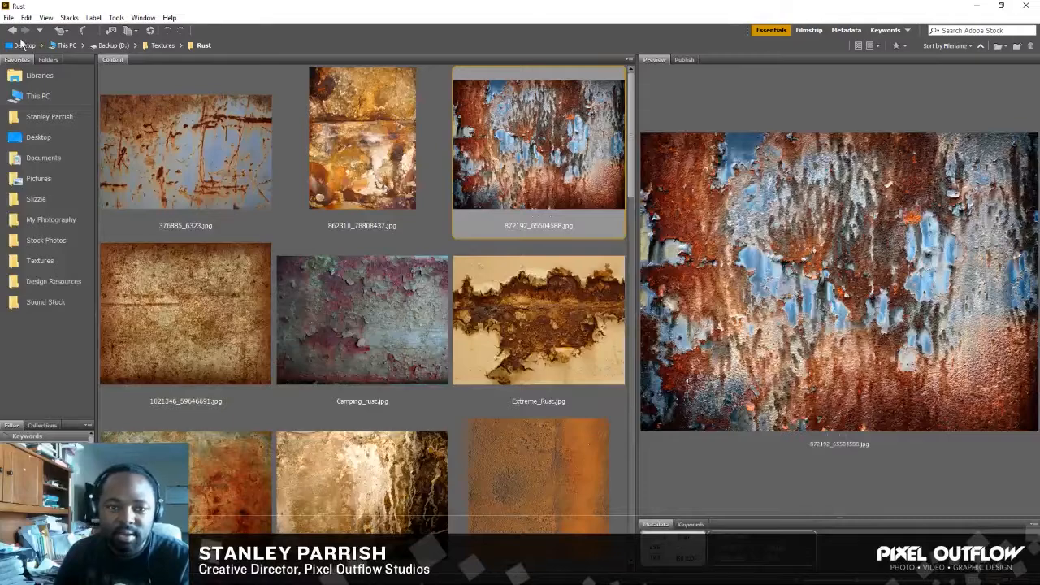
Look through the Rust textures, return to the Textures folder and open its Metals folder.
{"action": "scroll", "coordinate": [428, 237], "scroll_direction": "down", "scroll_amount": 5}
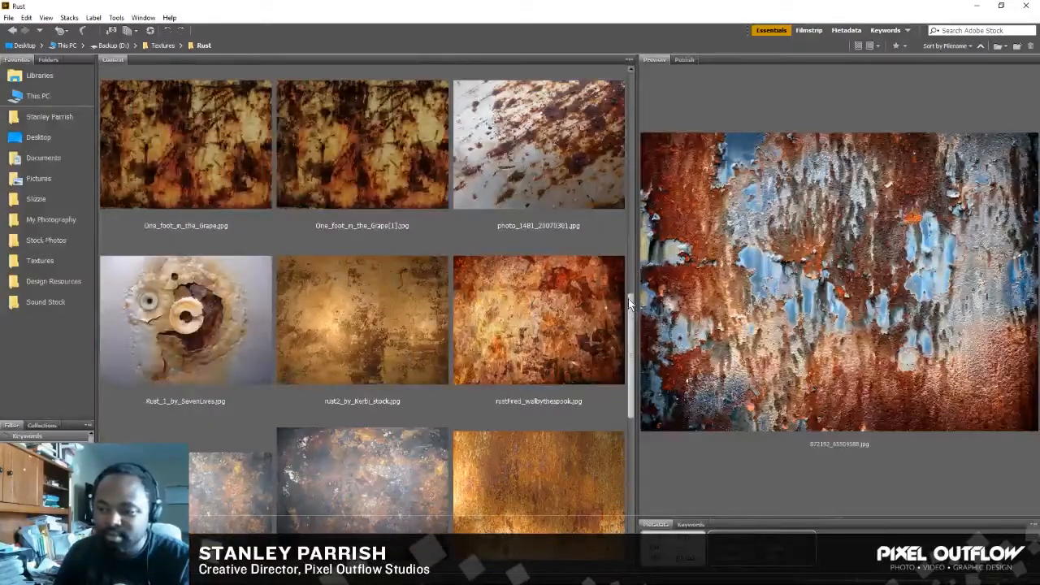
{"action": "left_click_drag", "start_coordinate": [628, 299], "coordinate": [620, 149]}
{"action": "left_click", "coordinate": [12, 32]}
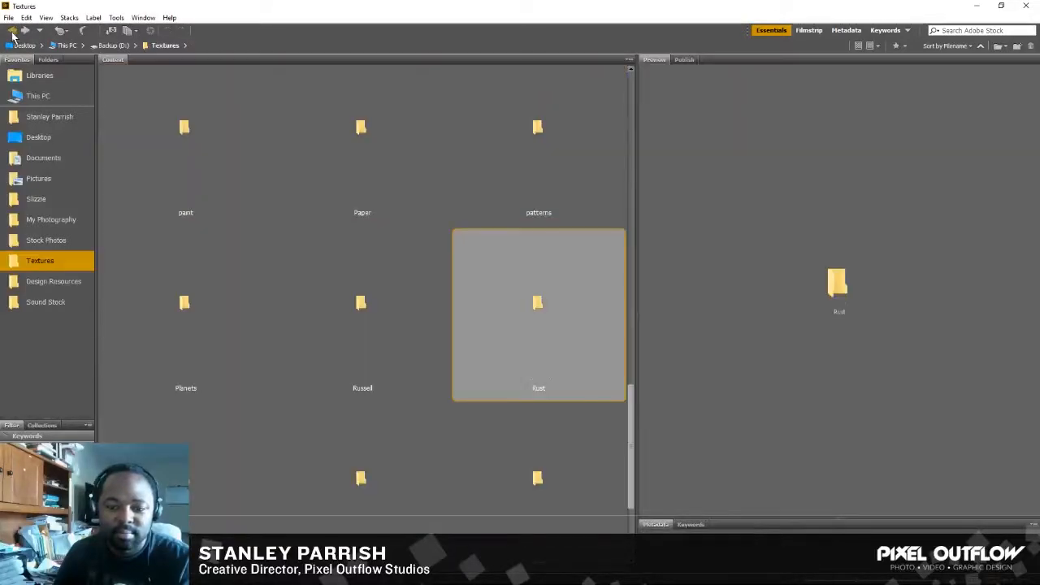
{"action": "mouse_move", "coordinate": [629, 399]}
{"action": "left_mouse_down"}
{"action": "mouse_move", "coordinate": [636, 453]}
{"action": "mouse_move", "coordinate": [652, 326]}
{"action": "left_mouse_up"}
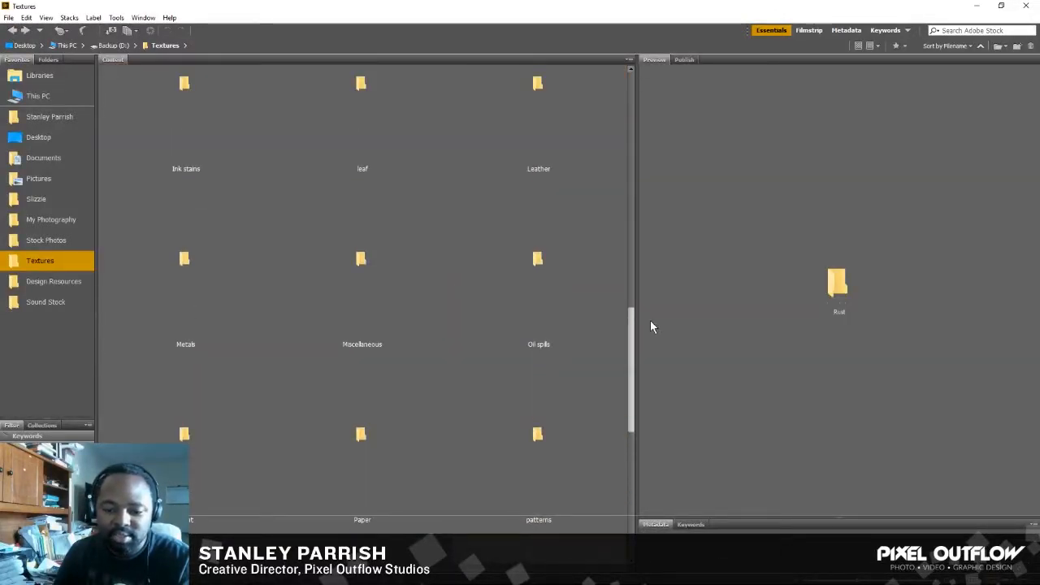
{"action": "double_click", "coordinate": [213, 312]}
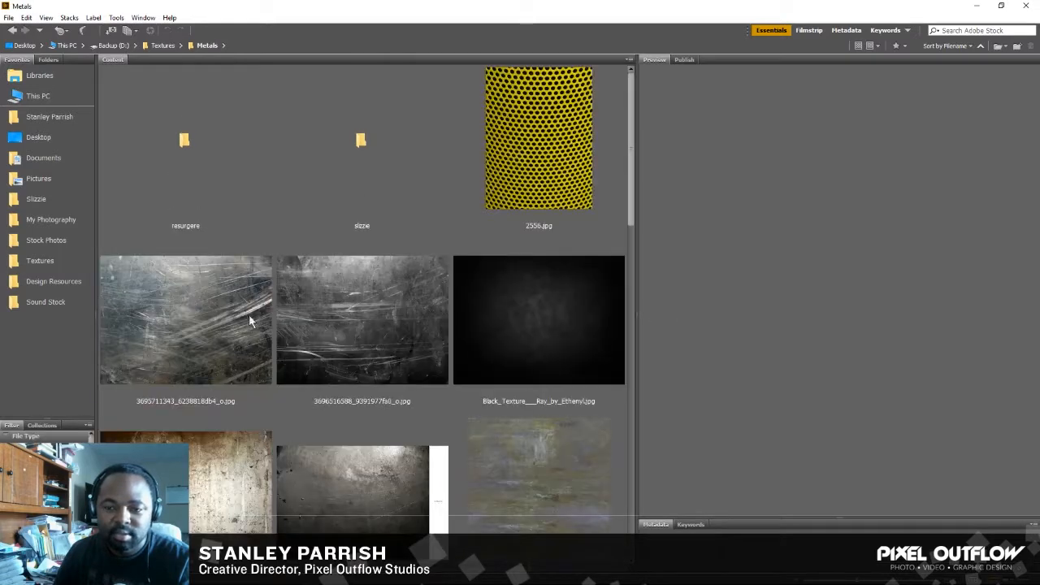
Browse the metal textures in the Metals folder and open rustedmetal2_JP.jpg in Photoshop.
{"action": "left_click_drag", "start_coordinate": [630, 213], "coordinate": [617, 502]}
{"action": "left_click", "coordinate": [559, 443]}
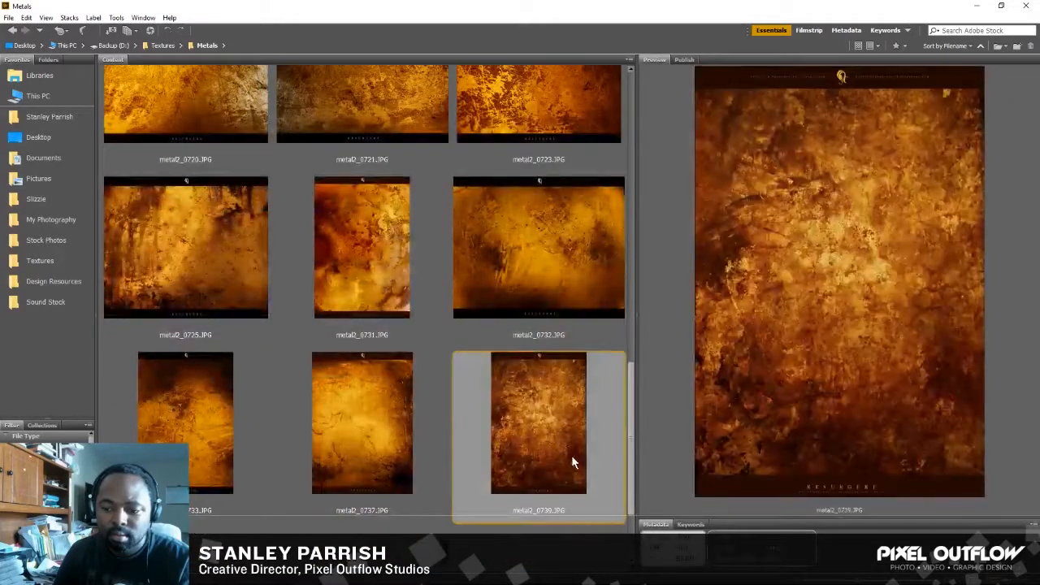
{"action": "scroll", "coordinate": [605, 409], "scroll_direction": "down", "scroll_amount": 2}
{"action": "left_click", "coordinate": [340, 463]}
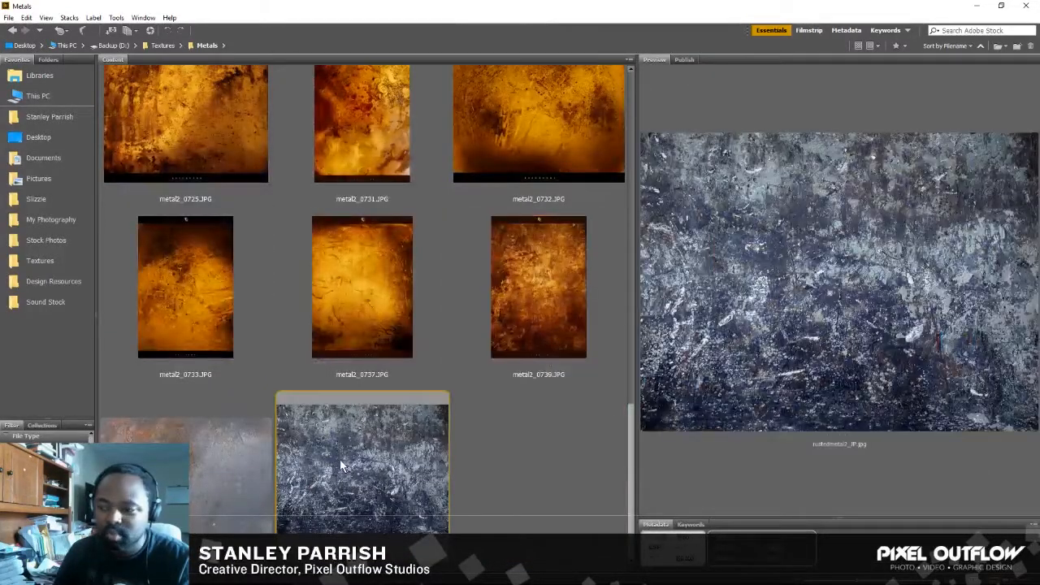
{"action": "double_click", "coordinate": [354, 455]}
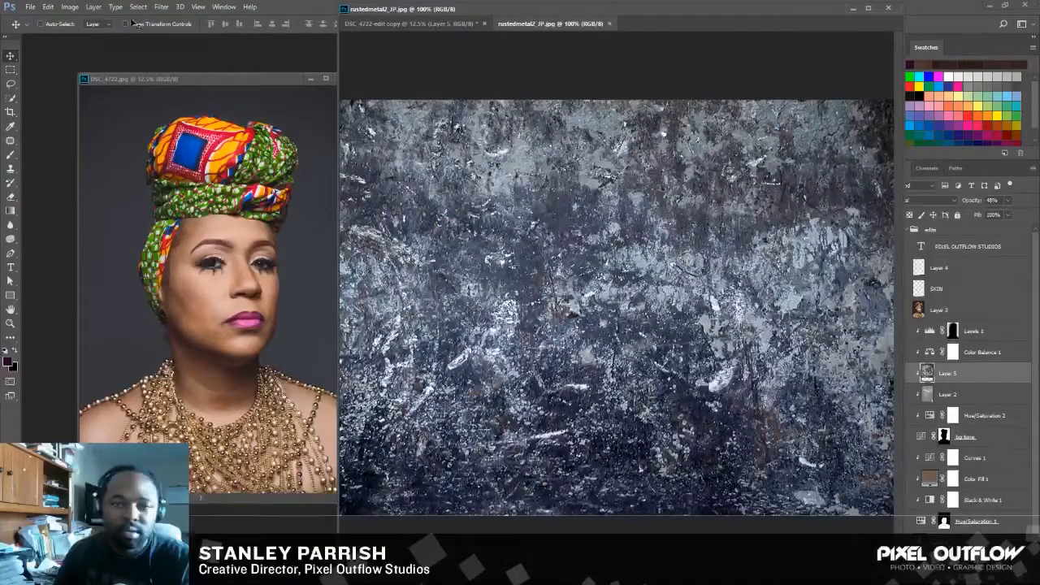
Rotate the rusted metal image 90° counter clockwise.
{"action": "left_click", "coordinate": [48, 7]}
{"action": "left_click", "coordinate": [49, 8]}
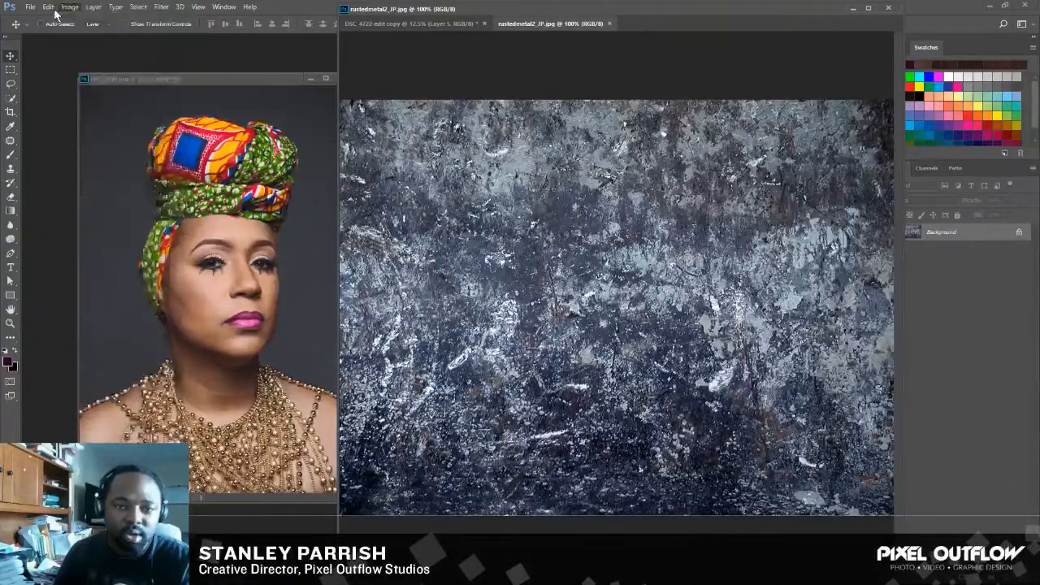
{"action": "left_click", "coordinate": [64, 9]}
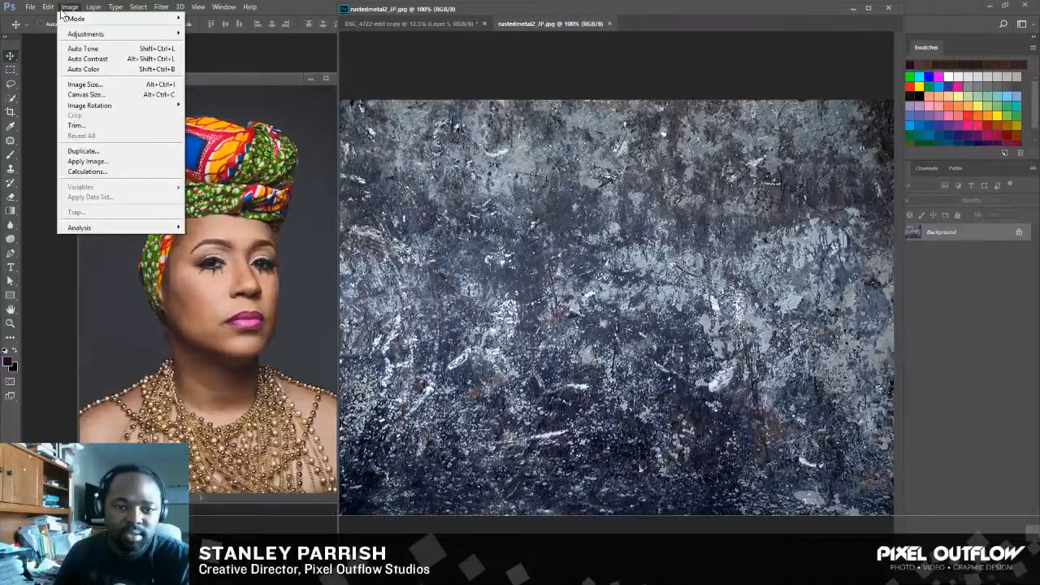
{"action": "mouse_move", "coordinate": [118, 109]}
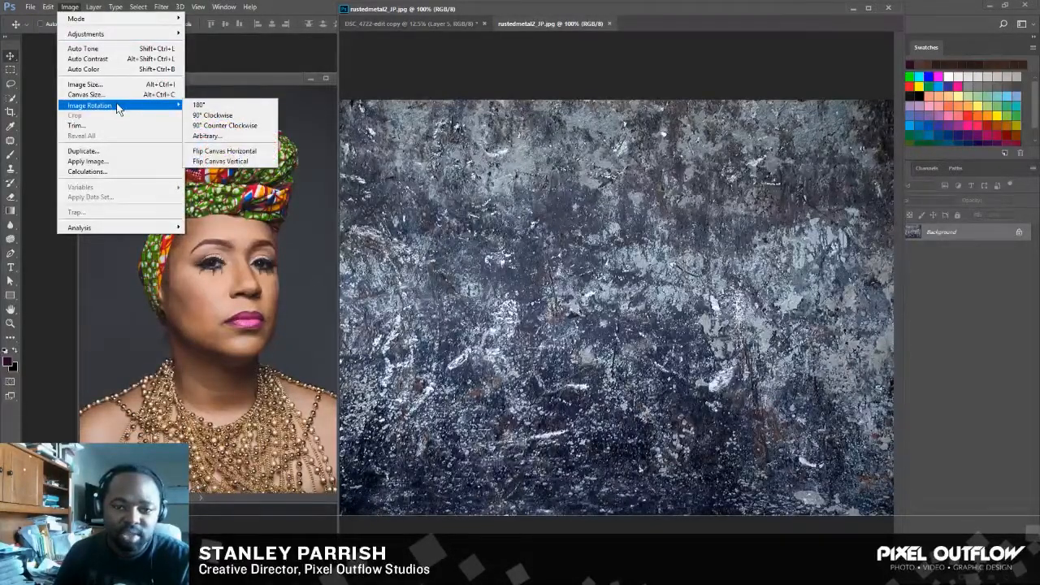
{"action": "left_click", "coordinate": [225, 127]}
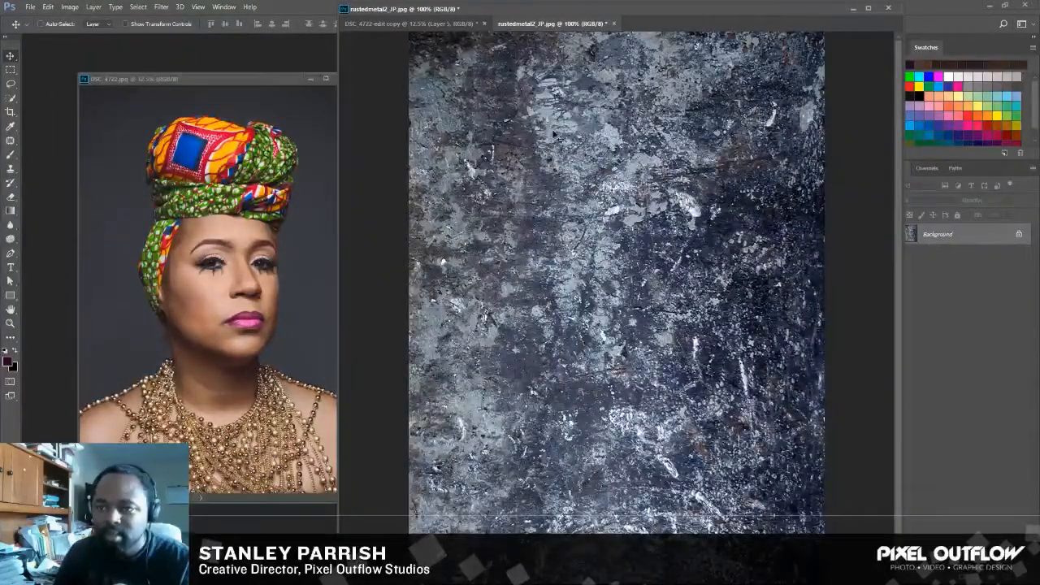
Copy the rotated metal texture into the portrait document and move its layer directly above Layer 3.
{"action": "left_click", "coordinate": [451, 24]}
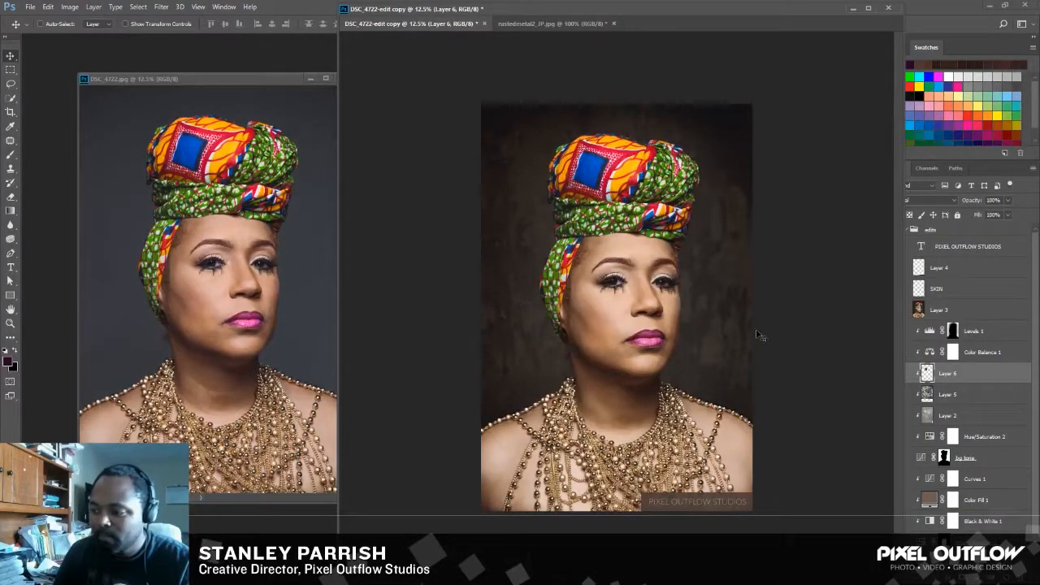
{"action": "left_click_drag", "start_coordinate": [955, 375], "coordinate": [956, 301]}
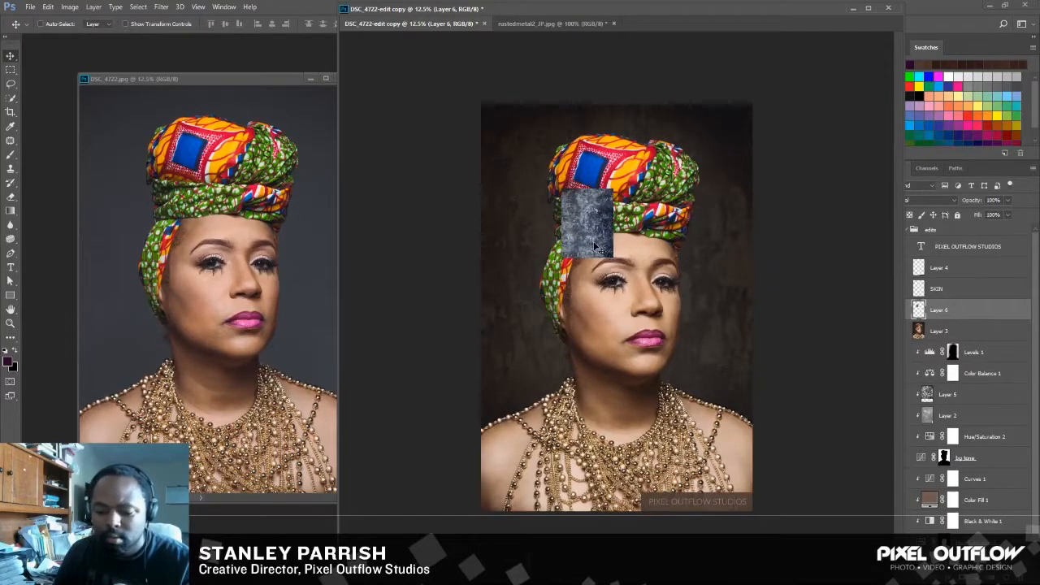
Scale the metal texture layer to about 593% and position it to cover the entire portrait canvas.
{"action": "left_click_drag", "start_coordinate": [595, 247], "coordinate": [803, 504]}
{"action": "key", "text": "ctrl+t"}
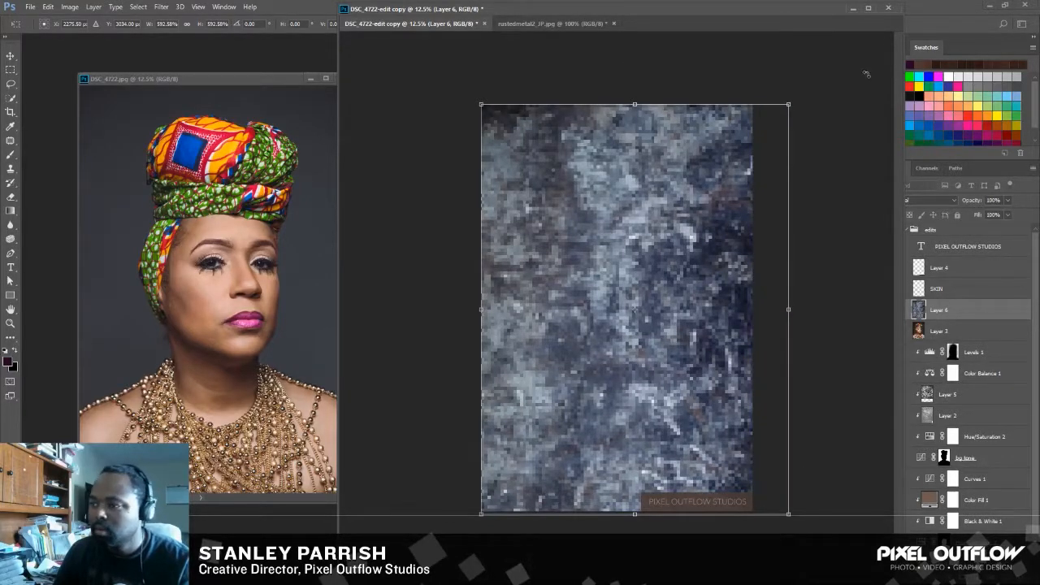
{"action": "key", "text": "Return"}
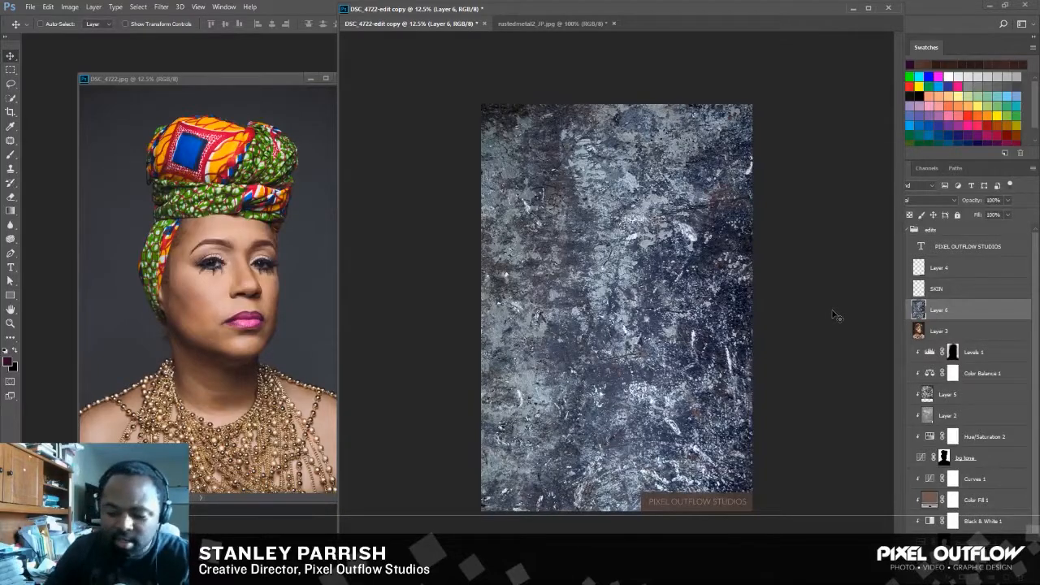
Fully desaturate the metal texture layer with a Hue/Saturation adjustment.
{"action": "key", "text": "ctrl+u"}
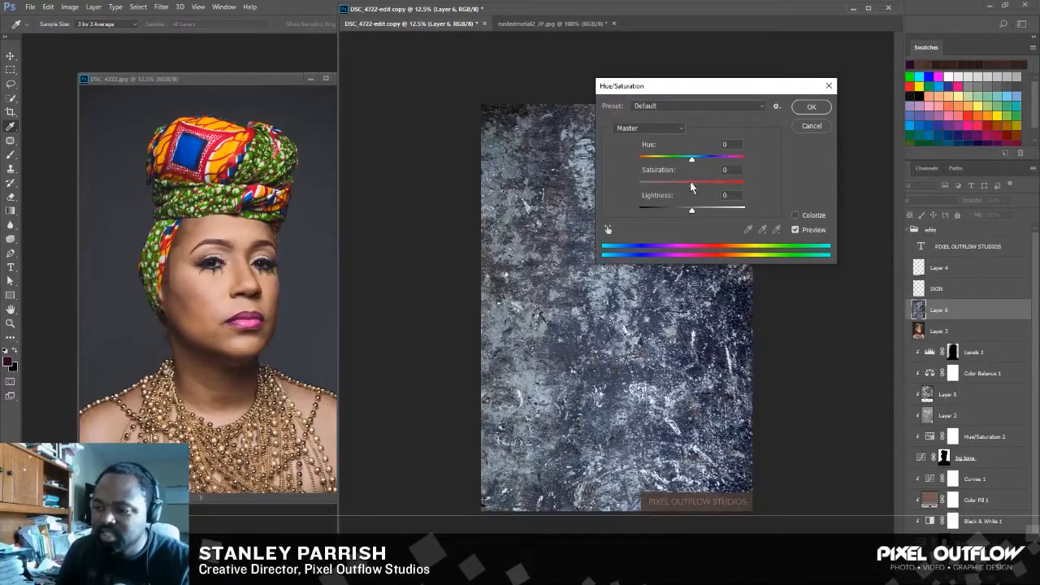
{"action": "left_click_drag", "start_coordinate": [691, 185], "coordinate": [637, 186]}
{"action": "left_click", "coordinate": [809, 108]}
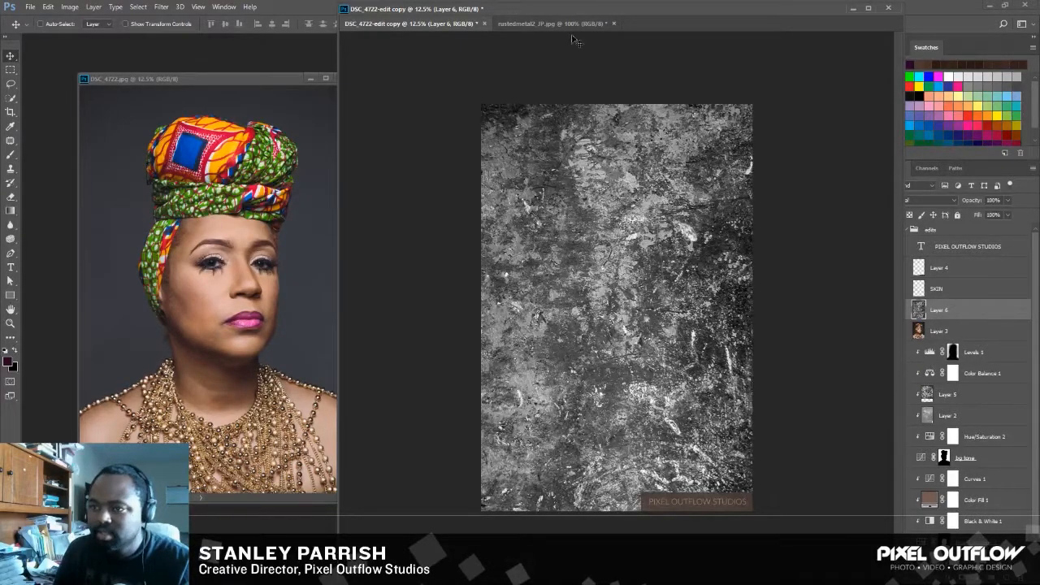
Resize and reposition the edited portrait and original photo windows so they sit side by side, clear of the Layers panel.
{"action": "left_click_drag", "start_coordinate": [583, 16], "coordinate": [558, 15]}
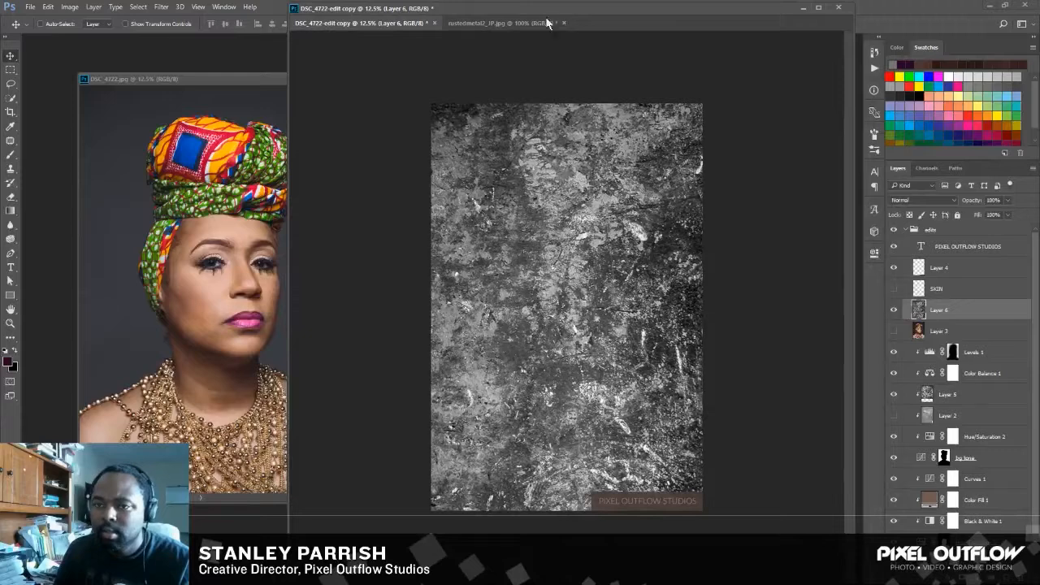
{"action": "left_click_drag", "start_coordinate": [290, 139], "coordinate": [346, 134]}
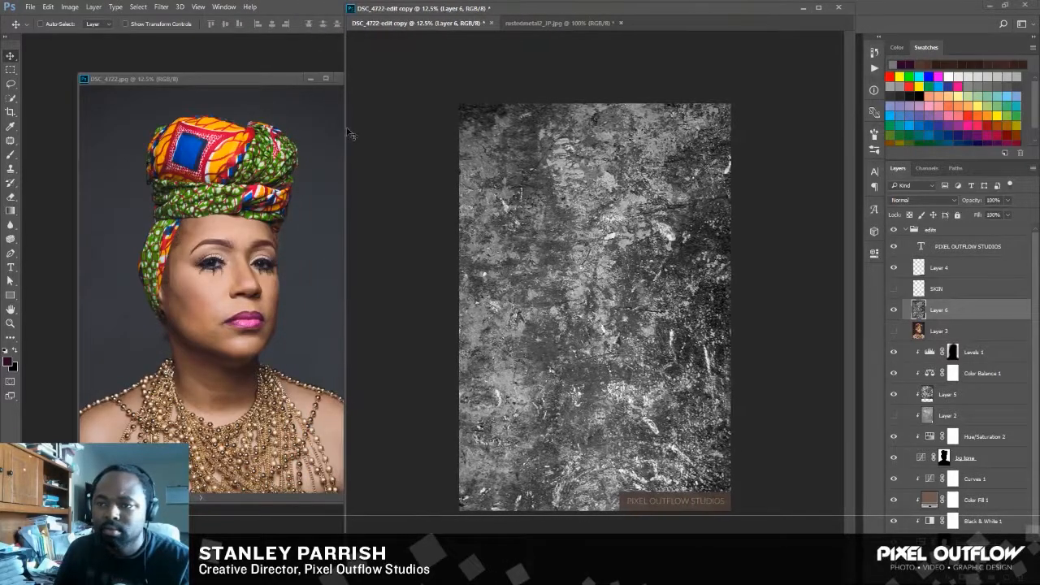
{"action": "left_click_drag", "start_coordinate": [503, 11], "coordinate": [486, 9]}
{"action": "left_click_drag", "start_coordinate": [226, 79], "coordinate": [183, 81]}
{"action": "left_click_drag", "start_coordinate": [414, 11], "coordinate": [388, 9]}
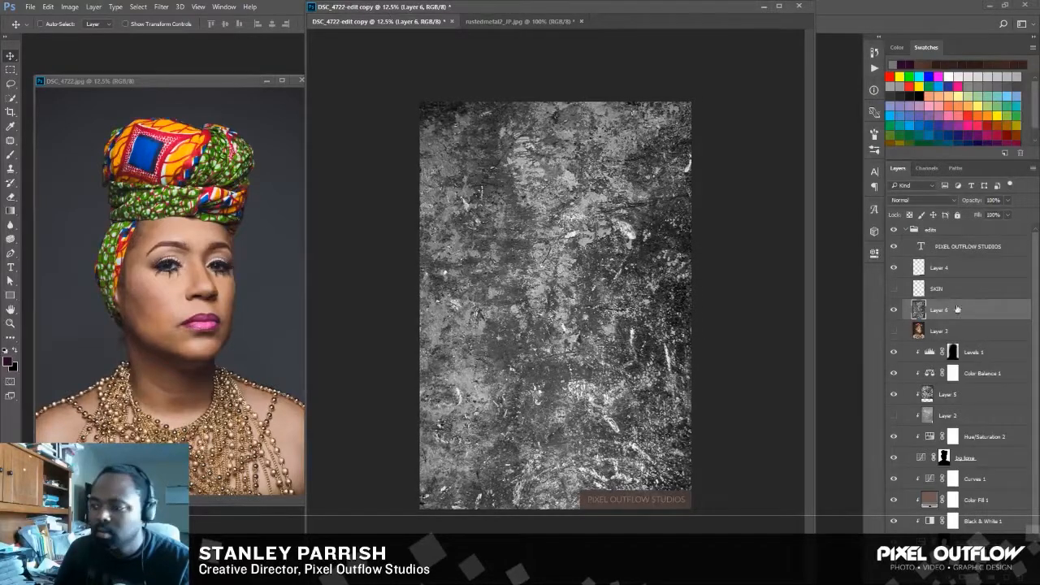
Try the Screen, Color Burn and Multiply blend modes on the metal texture layer.
{"action": "left_click", "coordinate": [922, 200]}
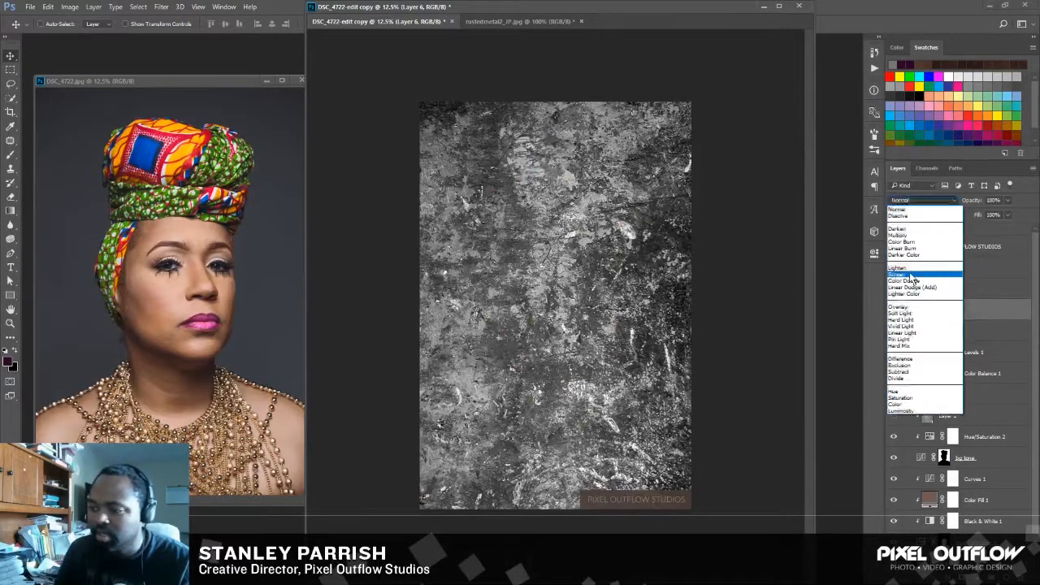
{"action": "left_click", "coordinate": [910, 276]}
{"action": "left_click", "coordinate": [950, 203]}
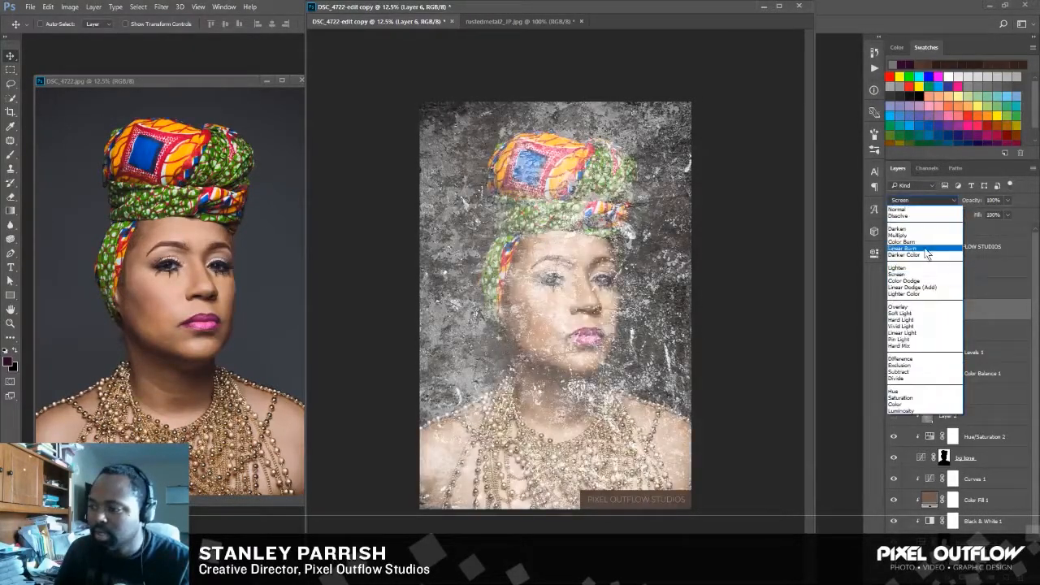
{"action": "left_click", "coordinate": [927, 239]}
{"action": "left_click", "coordinate": [949, 200]}
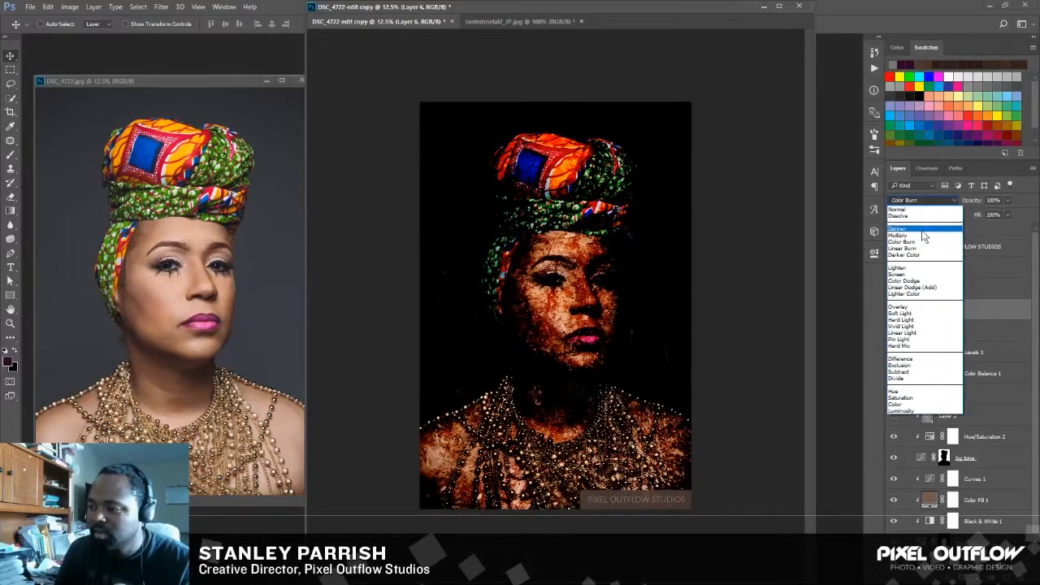
{"action": "left_click", "coordinate": [934, 230]}
Set the metal texture layer's blend mode to Color Dodge, comparing it with Linear Dodge (Add).
{"action": "left_click", "coordinate": [953, 198]}
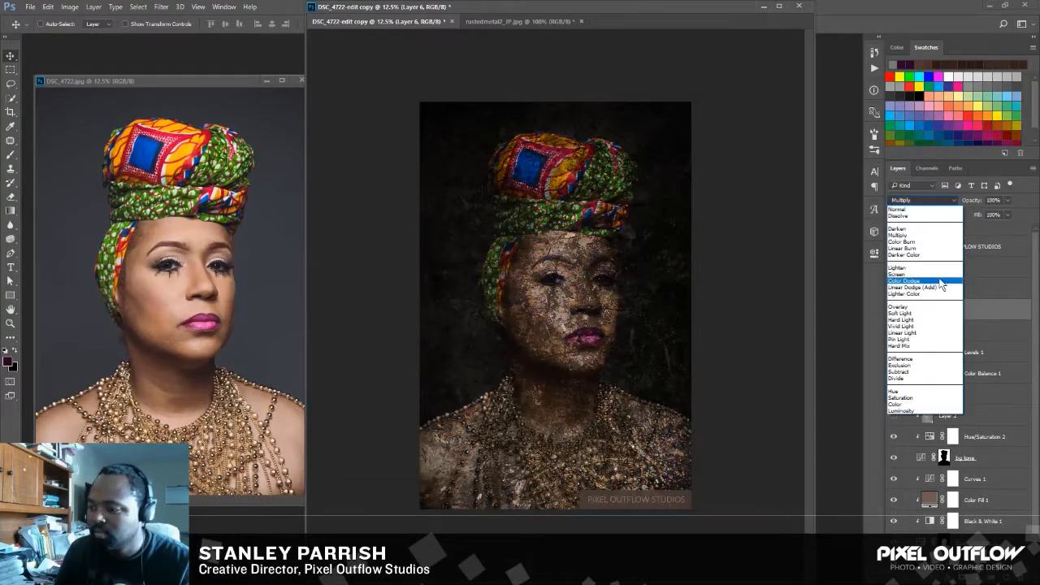
{"action": "left_click", "coordinate": [940, 284]}
{"action": "left_click", "coordinate": [952, 202]}
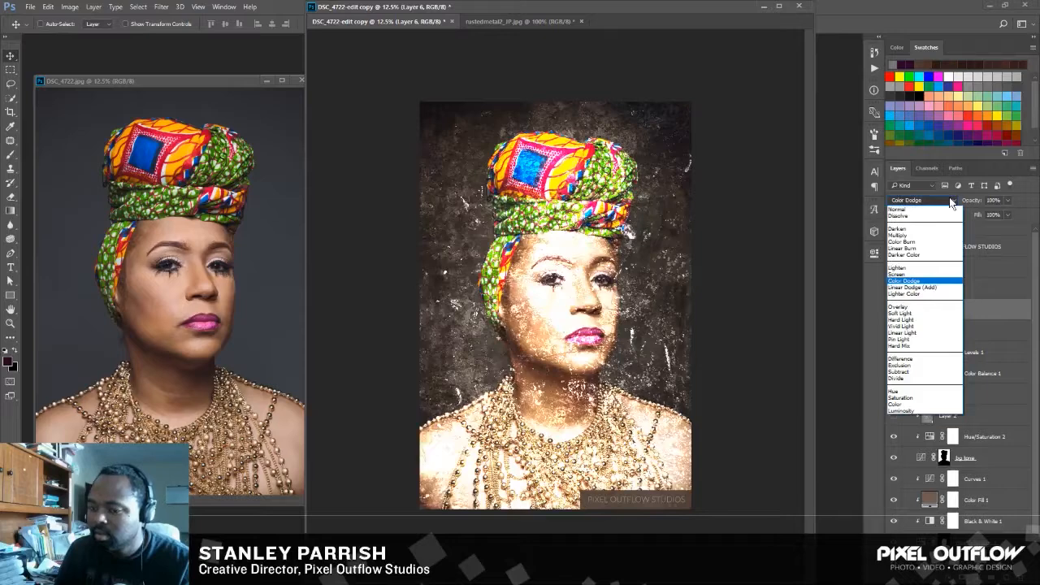
{"action": "left_click", "coordinate": [918, 282]}
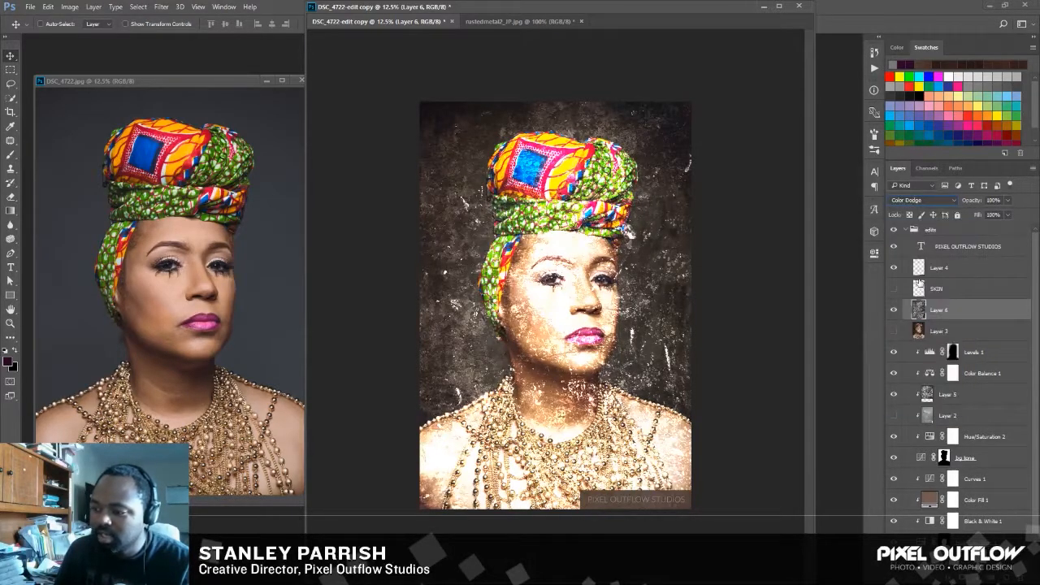
{"action": "left_click", "coordinate": [947, 201]}
{"action": "left_click", "coordinate": [913, 286]}
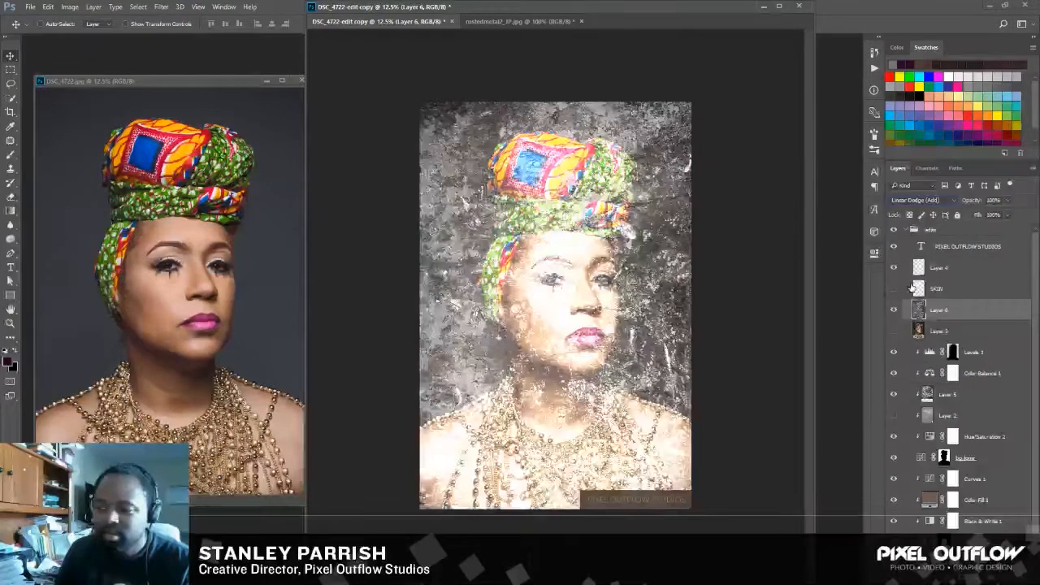
{"action": "left_click", "coordinate": [930, 200]}
{"action": "left_click", "coordinate": [922, 281]}
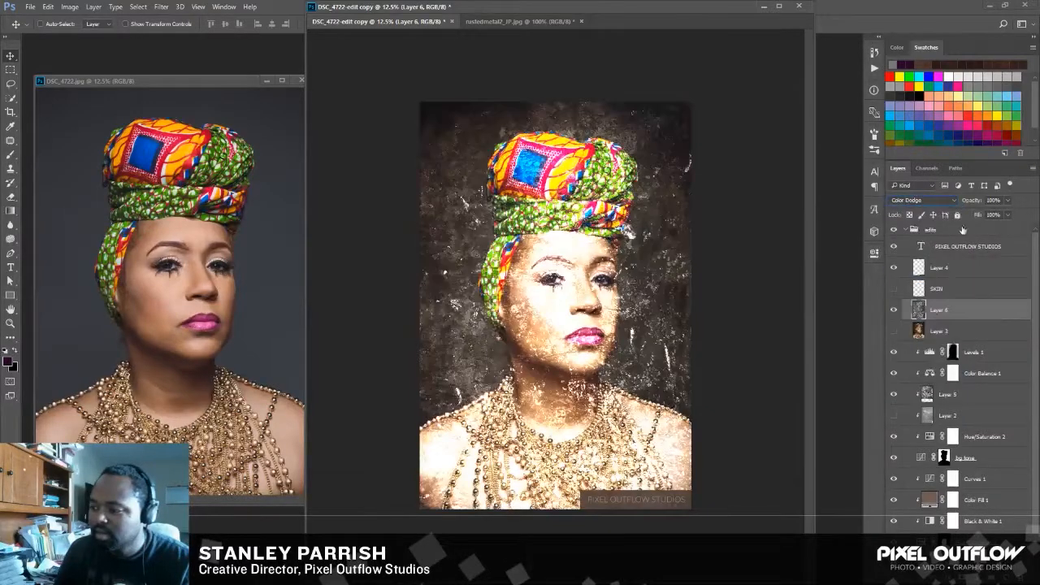
Set the metal texture layer's opacity to 45%.
{"action": "left_click_drag", "start_coordinate": [1010, 204], "coordinate": [978, 216]}
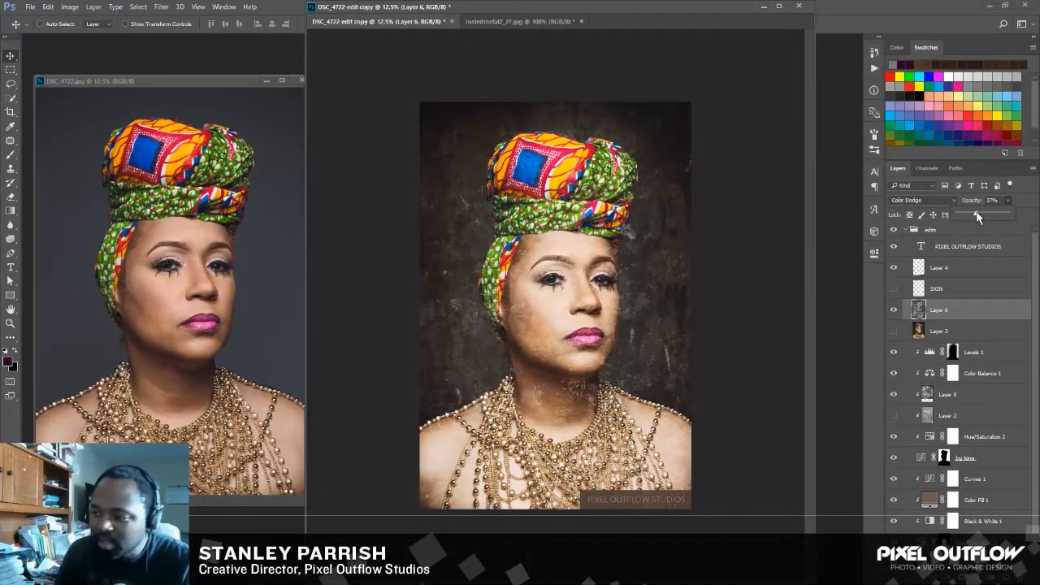
{"action": "left_click", "coordinate": [922, 309]}
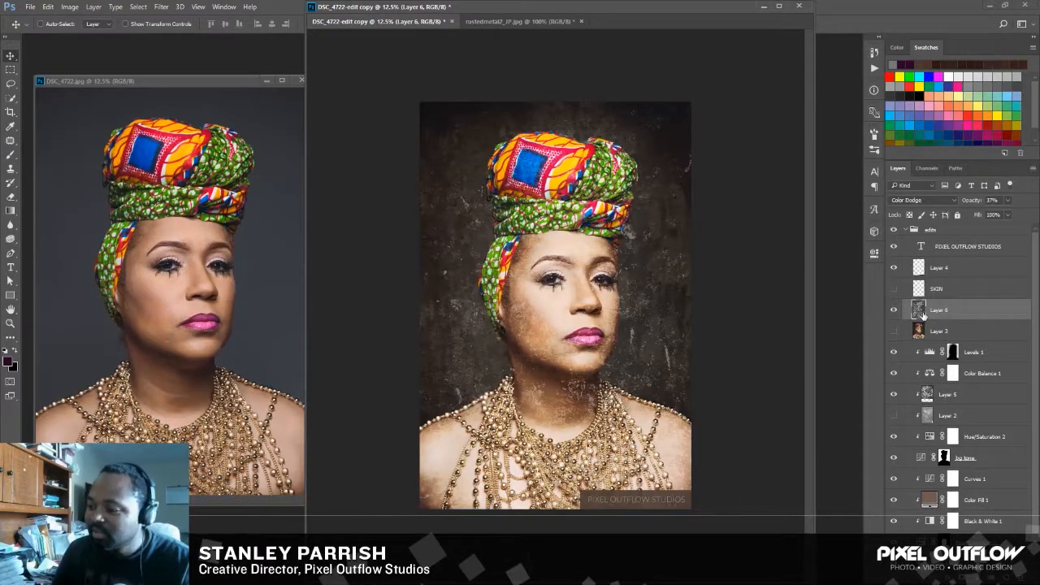
{"action": "left_click", "coordinate": [1008, 202]}
{"action": "left_click_drag", "start_coordinate": [1000, 214], "coordinate": [1001, 213]}
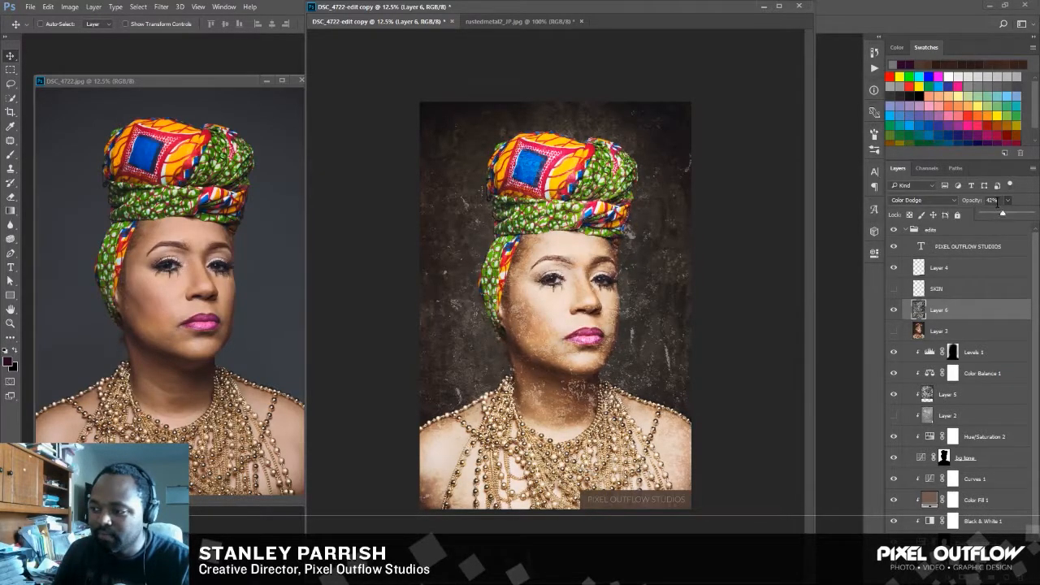
{"action": "left_click", "coordinate": [994, 201]}
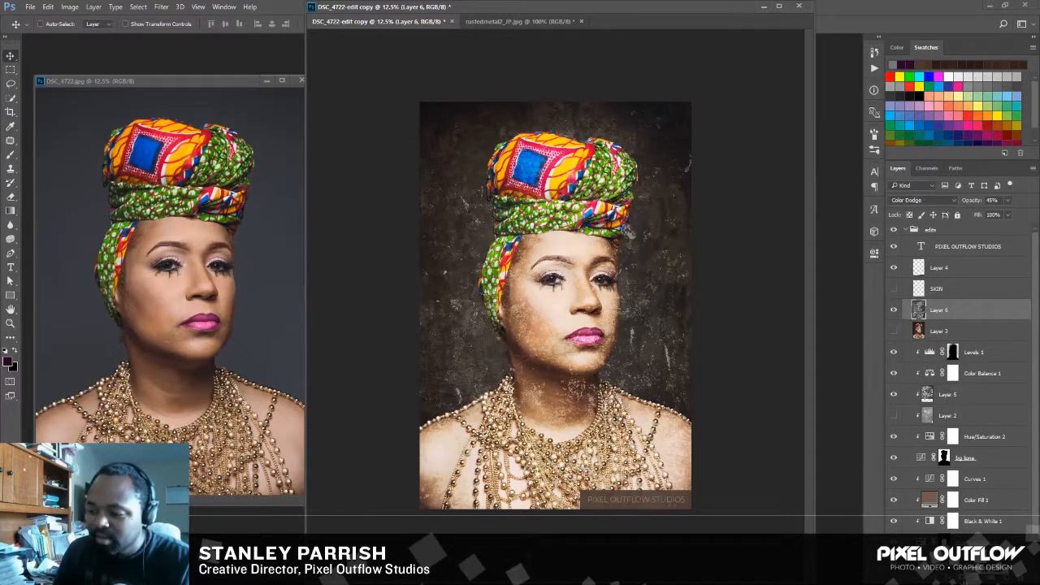
Add a layer mask to the metal texture layer and set the Brush tool's flow to 100%.
{"action": "left_click", "coordinate": [959, 558]}
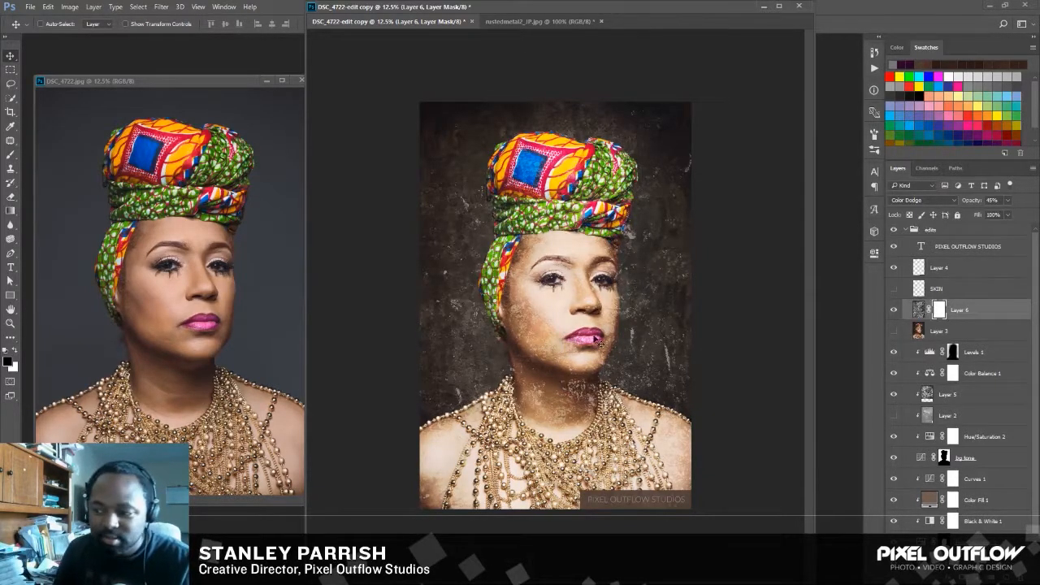
{"action": "left_click", "coordinate": [10, 155]}
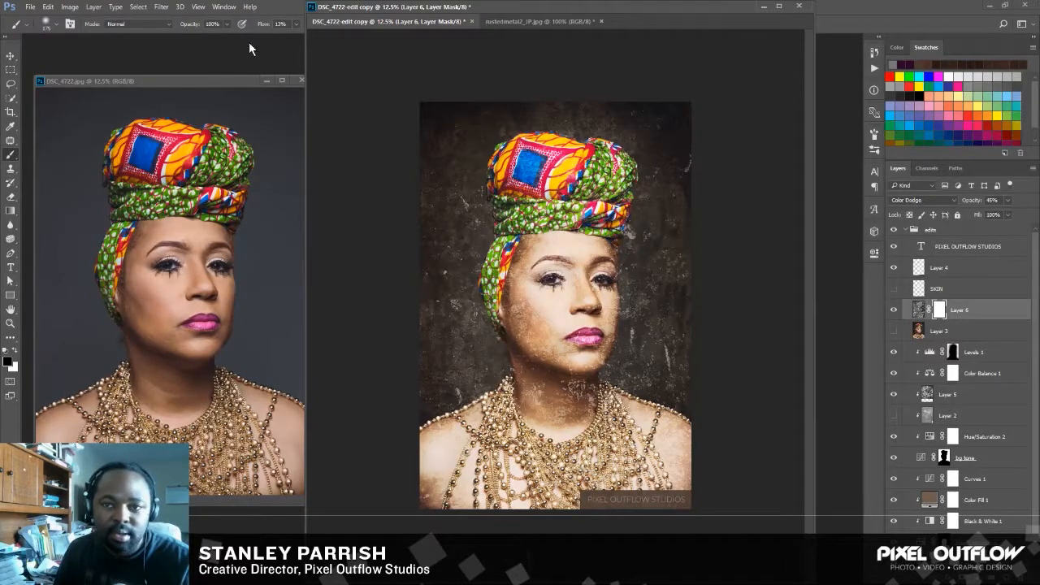
{"action": "left_click", "coordinate": [295, 25]}
{"action": "left_click_drag", "start_coordinate": [299, 41], "coordinate": [353, 34]}
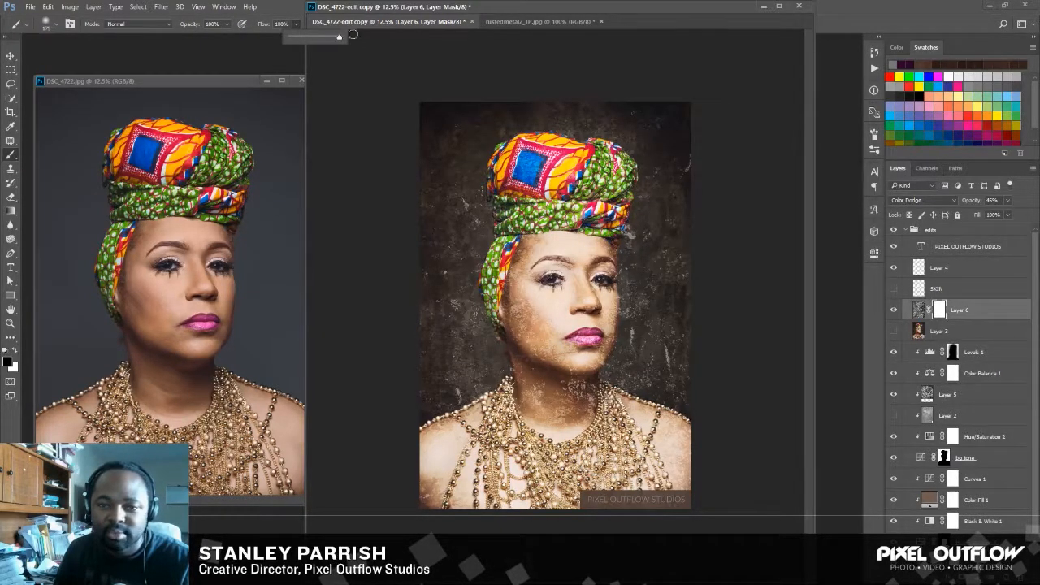
{"action": "left_click", "coordinate": [455, 22]}
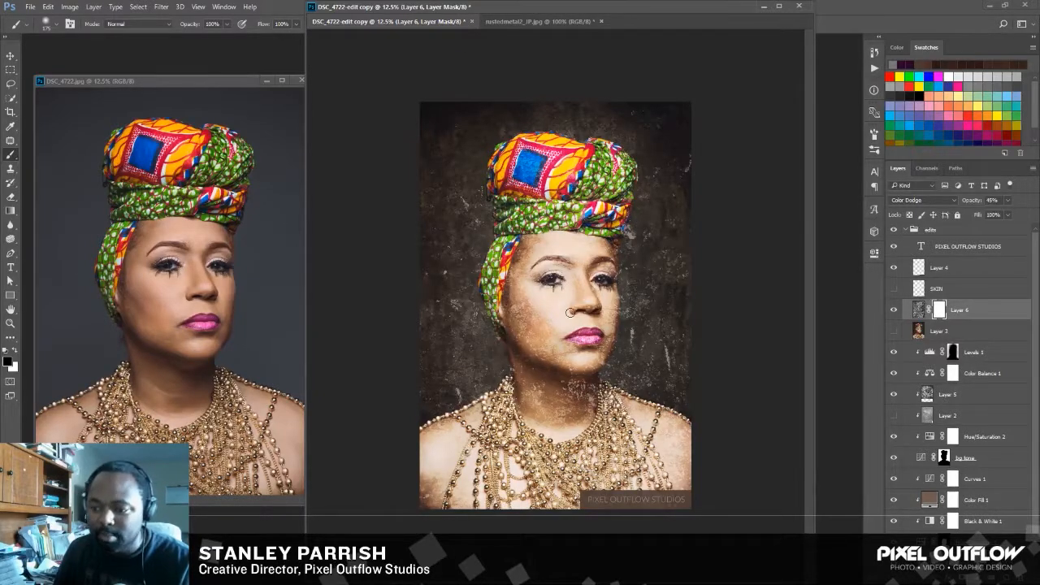
Paint black on the metal texture layer's mask with an enlarged brush over the woman's face, neck, shoulders and chest.
{"action": "key", "text": "bracketright"}
{"action": "key", "text": "bracketright"}
{"action": "key", "text": "bracketright"}
{"action": "key", "text": "bracketright"}
{"action": "key", "text": "bracketright"}
{"action": "key", "text": "bracketright"}
{"action": "key", "text": "bracketright"}
{"action": "key", "text": "bracketright"}
{"action": "key", "text": "bracketright"}
{"action": "key", "text": "bracketright"}
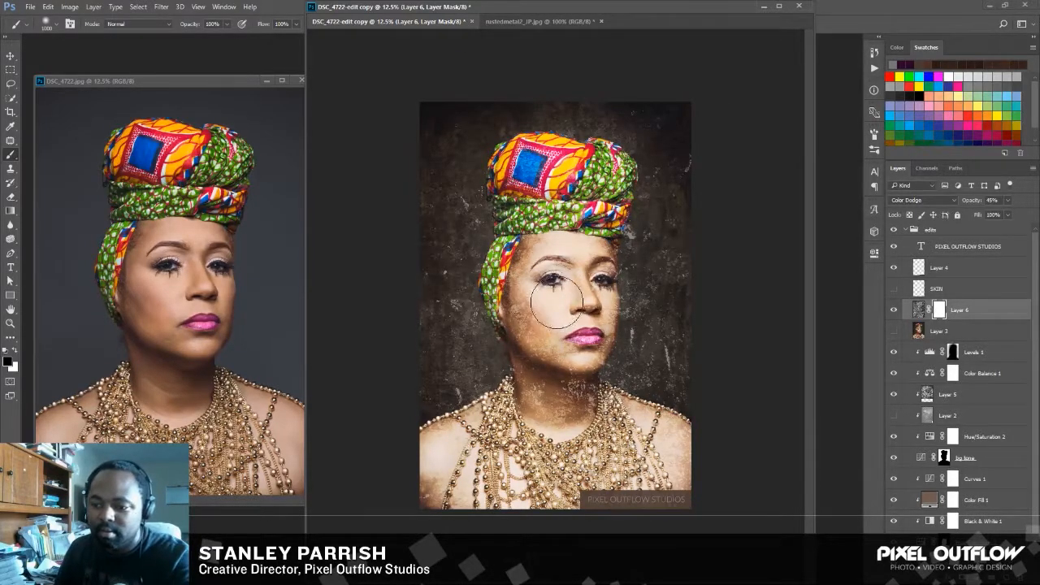
{"action": "mouse_move", "coordinate": [538, 296]}
{"action": "left_mouse_down"}
{"action": "mouse_move", "coordinate": [534, 312]}
{"action": "mouse_move", "coordinate": [556, 316]}
{"action": "mouse_move", "coordinate": [571, 247]}
{"action": "mouse_move", "coordinate": [563, 303]}
{"action": "mouse_move", "coordinate": [563, 288]}
{"action": "mouse_move", "coordinate": [544, 299]}
{"action": "mouse_move", "coordinate": [559, 276]}
{"action": "mouse_move", "coordinate": [555, 213]}
{"action": "mouse_move", "coordinate": [572, 361]}
{"action": "mouse_move", "coordinate": [546, 398]}
{"action": "mouse_move", "coordinate": [534, 450]}
{"action": "mouse_move", "coordinate": [569, 479]}
{"action": "mouse_move", "coordinate": [625, 455]}
{"action": "mouse_move", "coordinate": [650, 467]}
{"action": "mouse_move", "coordinate": [553, 500]}
{"action": "mouse_move", "coordinate": [473, 476]}
{"action": "mouse_move", "coordinate": [505, 477]}
{"action": "mouse_move", "coordinate": [489, 464]}
{"action": "mouse_move", "coordinate": [445, 459]}
{"action": "mouse_move", "coordinate": [457, 451]}
{"action": "mouse_move", "coordinate": [452, 468]}
{"action": "left_mouse_up"}
{"action": "key", "text": "bracketright"}
{"action": "key", "text": "bracketright"}
{"action": "key", "text": "bracketright"}
{"action": "key", "text": "bracketright"}
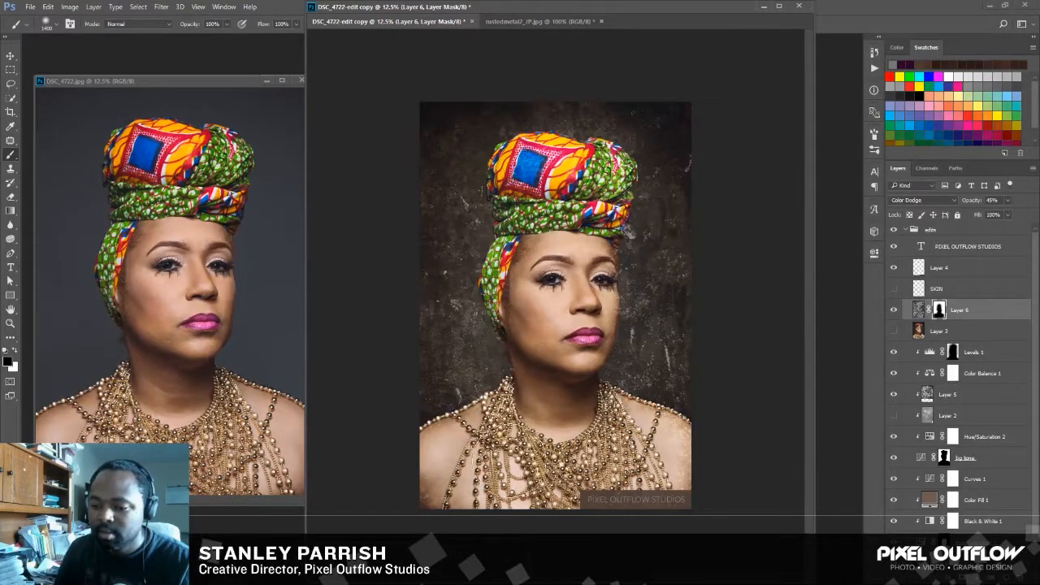
{"action": "mouse_move", "coordinate": [606, 443]}
{"action": "left_mouse_down"}
{"action": "mouse_move", "coordinate": [662, 466]}
{"action": "mouse_move", "coordinate": [554, 476]}
{"action": "left_mouse_up"}
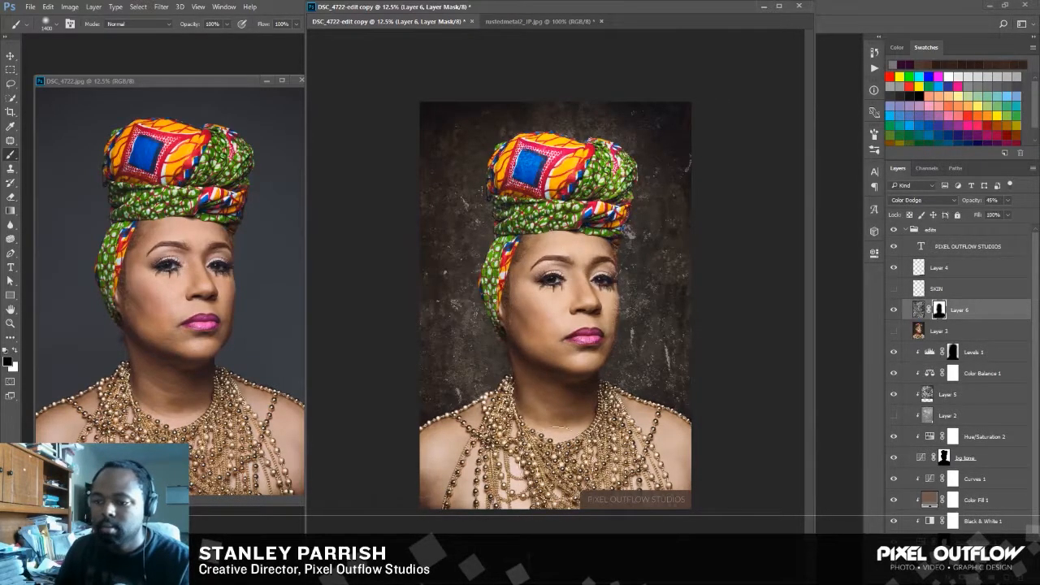
{"action": "left_click", "coordinate": [10, 55]}
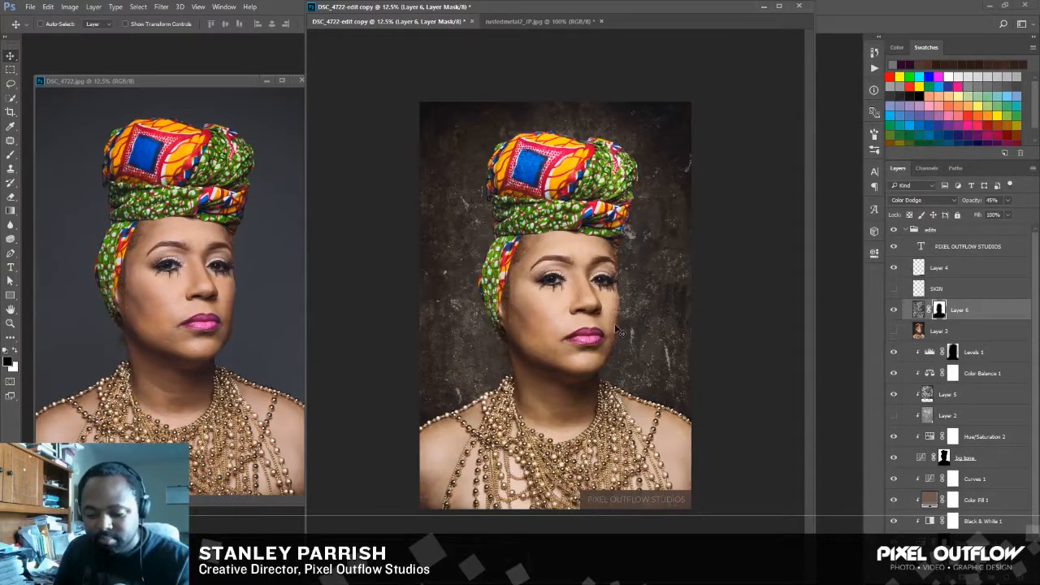
Reduce the brush size to about 800 px and enlarge the portrait view to 16.7% for work on the texture mask.
{"action": "key", "text": "b"}
{"action": "key", "text": "bracketleft"}
{"action": "key", "text": "bracketleft"}
{"action": "key", "text": "bracketleft"}
{"action": "key", "text": "bracketleft"}
{"action": "key", "text": "bracketleft"}
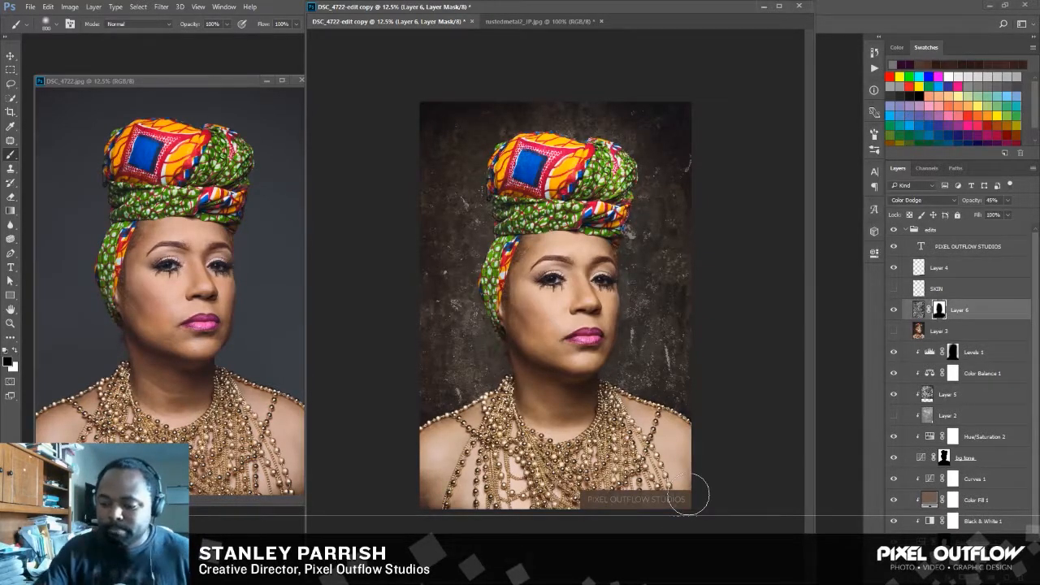
{"action": "key", "text": "ctrl+plus"}
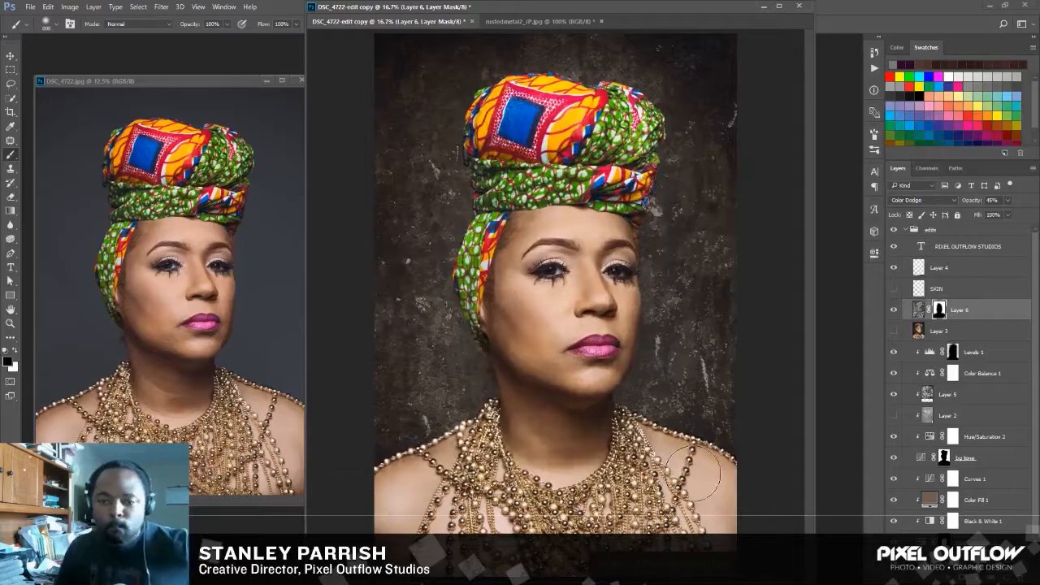